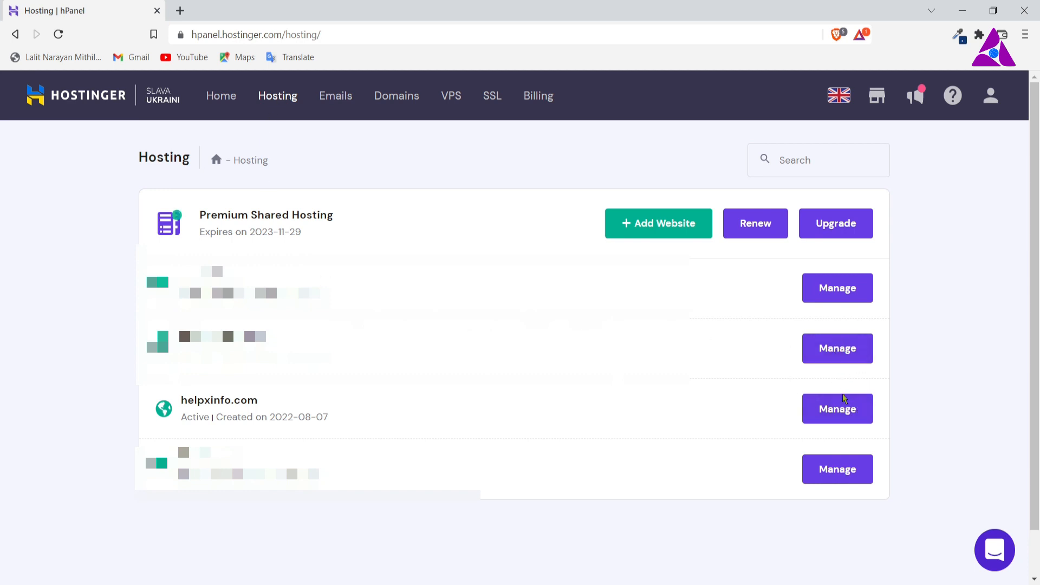
Step: Open the management page for helpxinfo.com and go to its Subdomains settings
{"action": "left_click", "coordinate": [830, 412]}
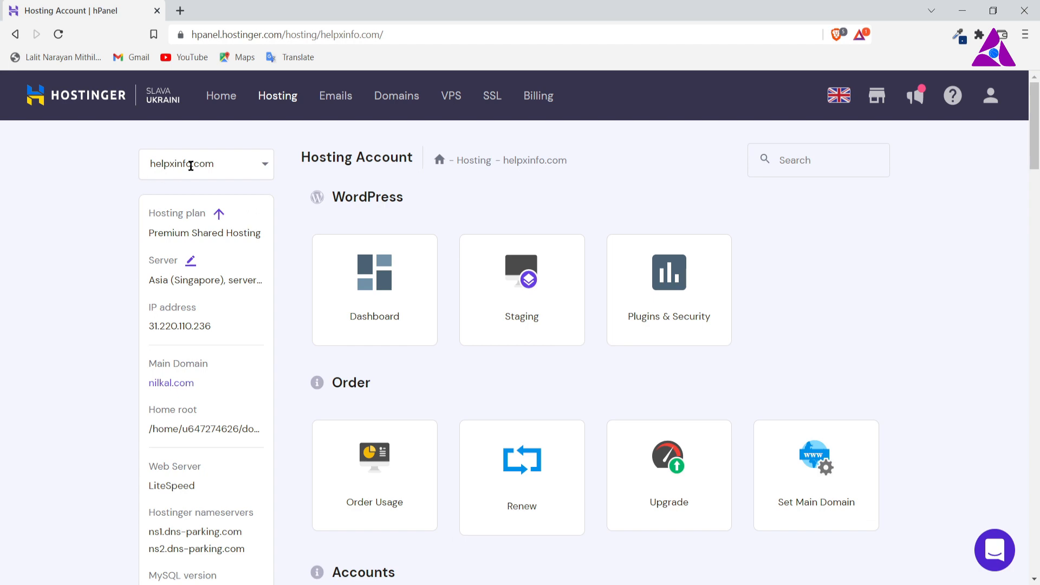
{"action": "scroll", "coordinate": [540, 436], "scroll_direction": "down", "scroll_amount": 14}
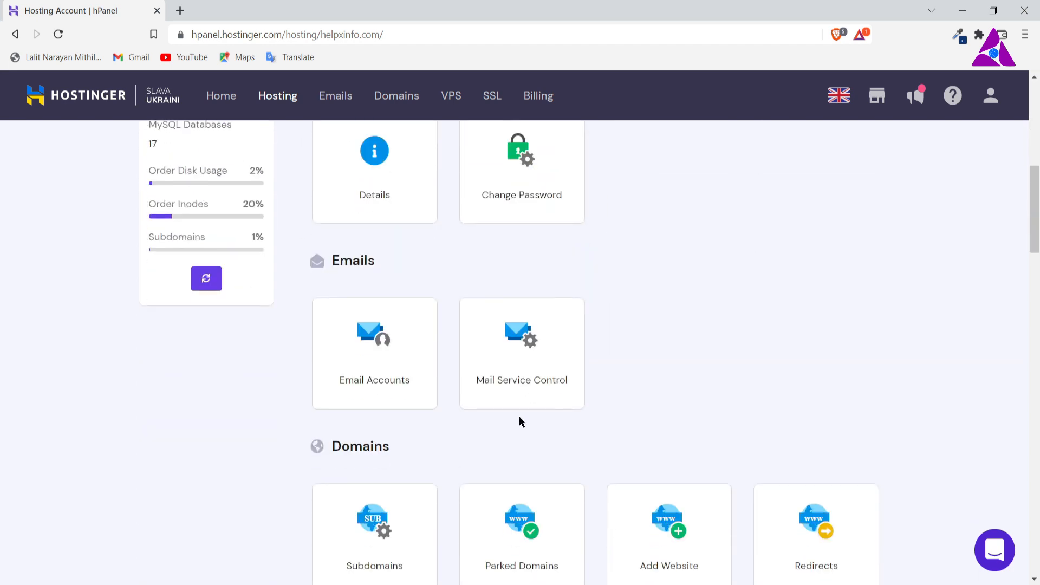
{"action": "scroll", "coordinate": [488, 400], "scroll_direction": "down", "scroll_amount": 1}
{"action": "scroll", "coordinate": [374, 230], "scroll_direction": "up", "scroll_amount": 2}
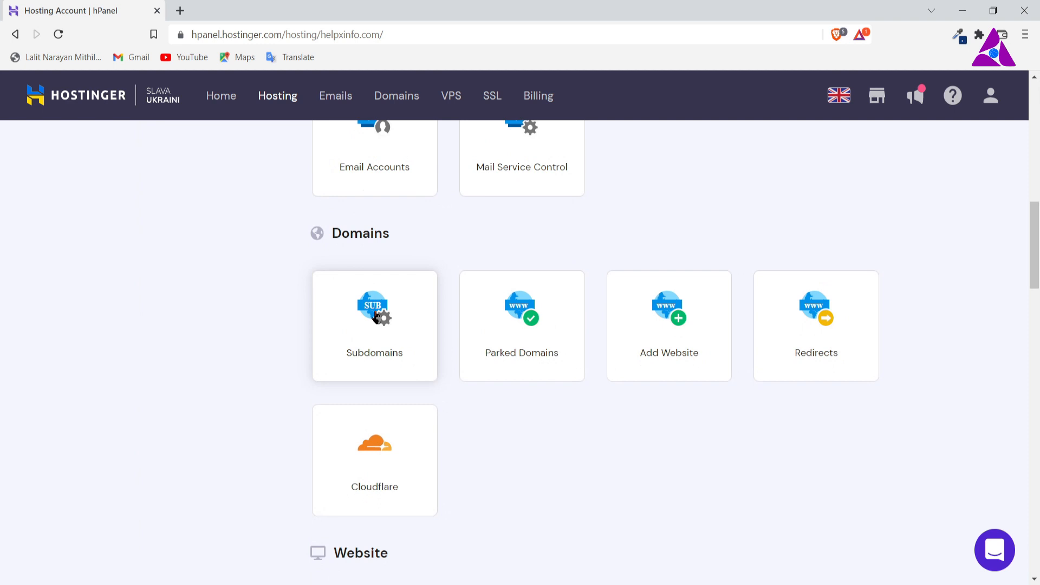
{"action": "left_click", "coordinate": [376, 317]}
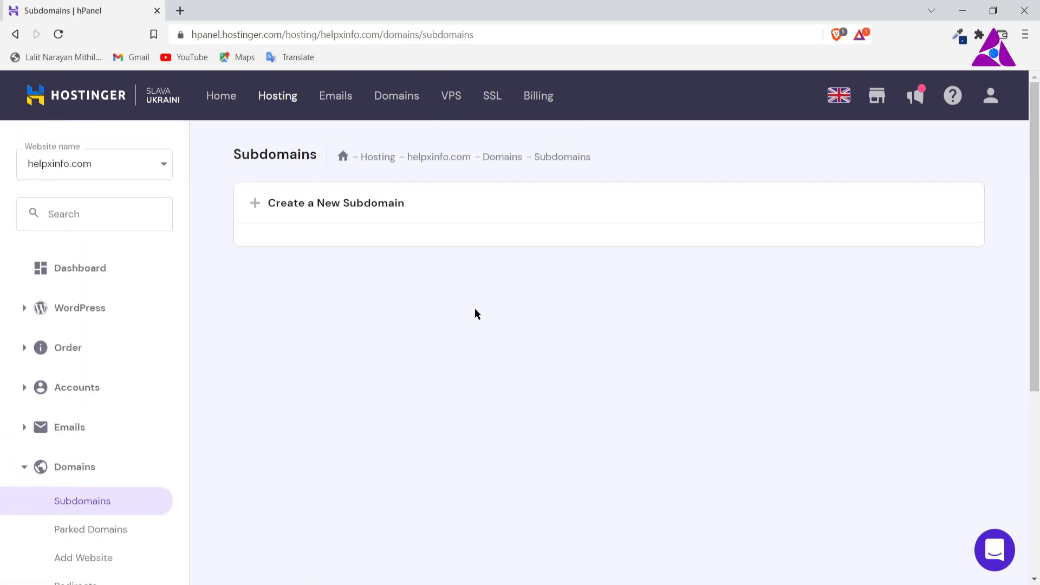
Step: Create the subdomain book.helpxinfo.com with the custom folder BOOK inside public_html
{"action": "left_click", "coordinate": [253, 204]}
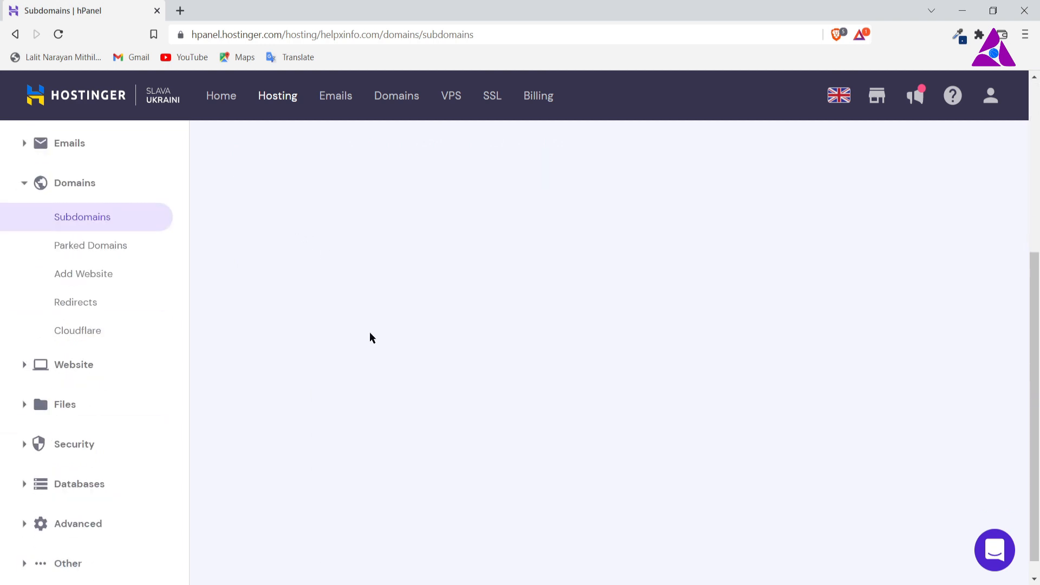
{"action": "type", "text": "book"}
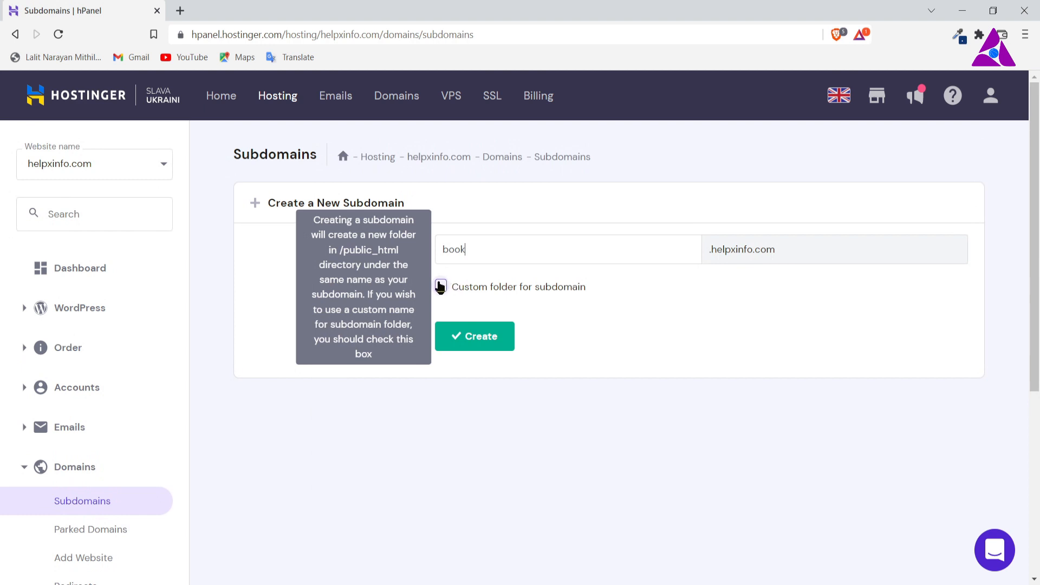
{"action": "left_click", "coordinate": [441, 286]}
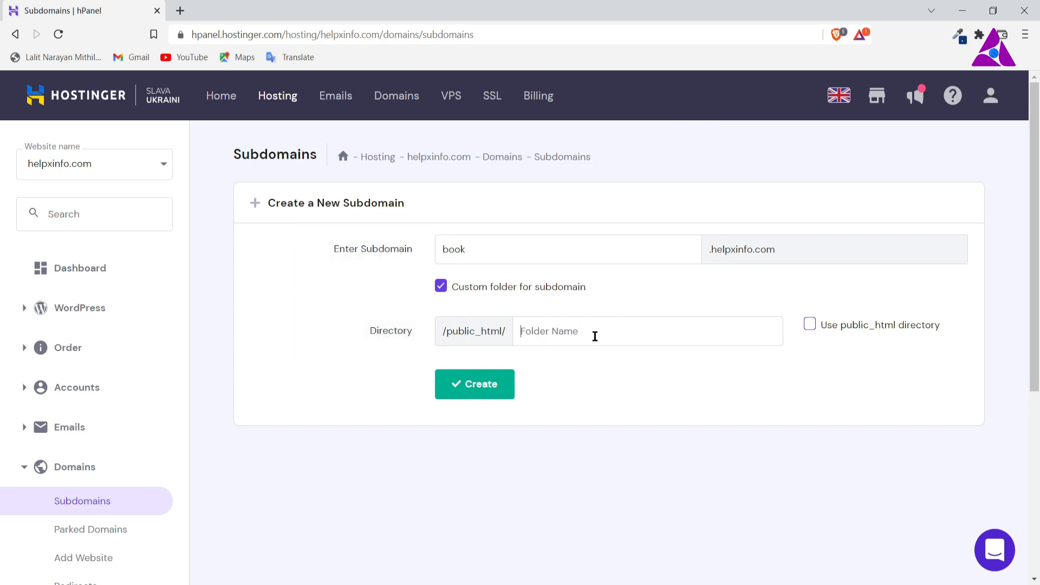
{"action": "type", "text": "BOOK"}
{"action": "left_click", "coordinate": [482, 381]}
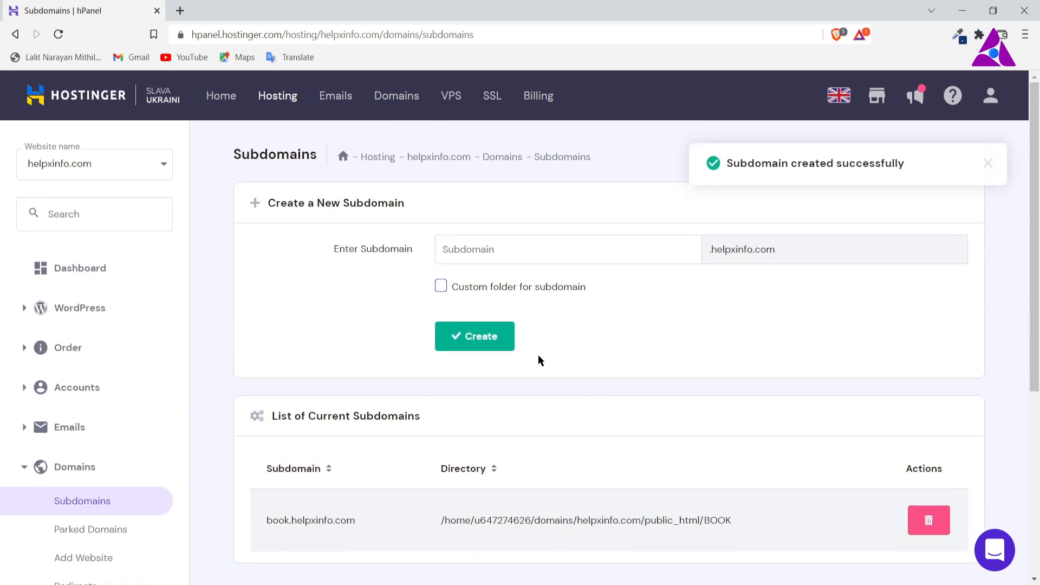
Step: Review the new subdomain's entry in the list of current subdomains and look at the MySQL Databases page
{"action": "scroll", "coordinate": [782, 501], "scroll_direction": "down", "scroll_amount": 2}
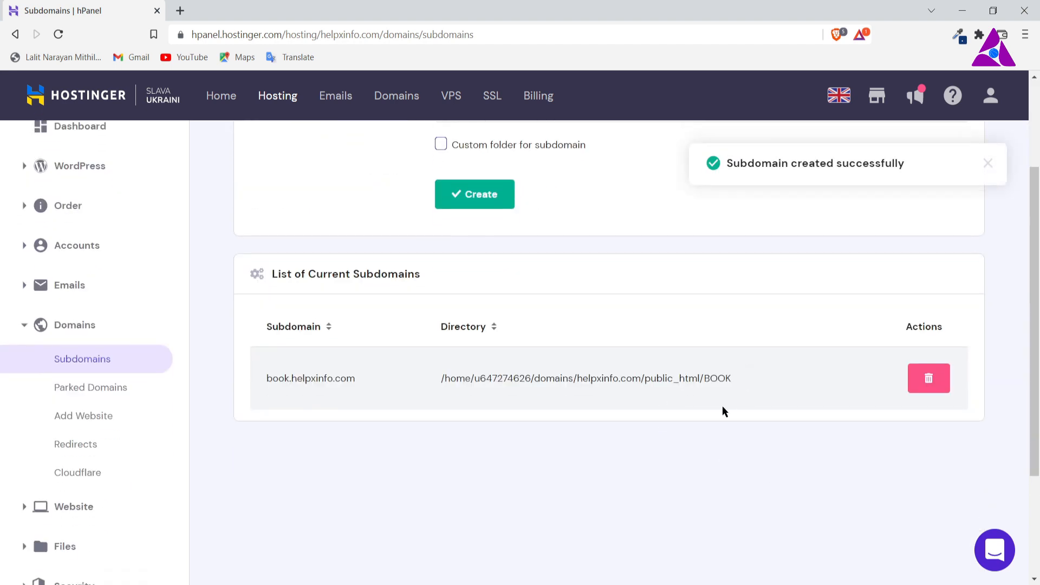
{"action": "scroll", "coordinate": [724, 412], "scroll_direction": "up", "scroll_amount": 2}
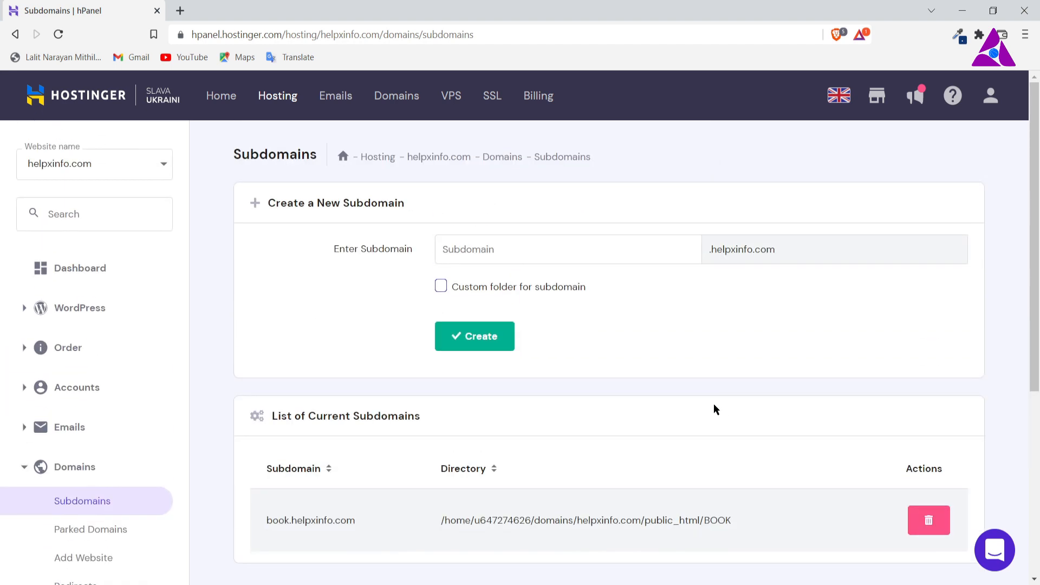
{"action": "scroll", "coordinate": [697, 380], "scroll_direction": "down", "scroll_amount": 5}
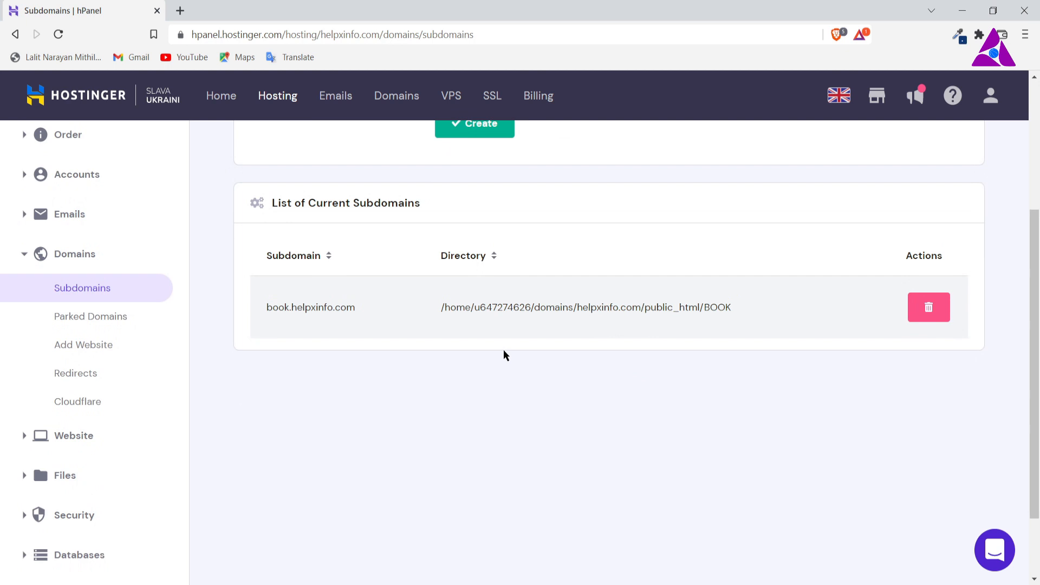
{"action": "scroll", "coordinate": [504, 355], "scroll_direction": "down", "scroll_amount": 2}
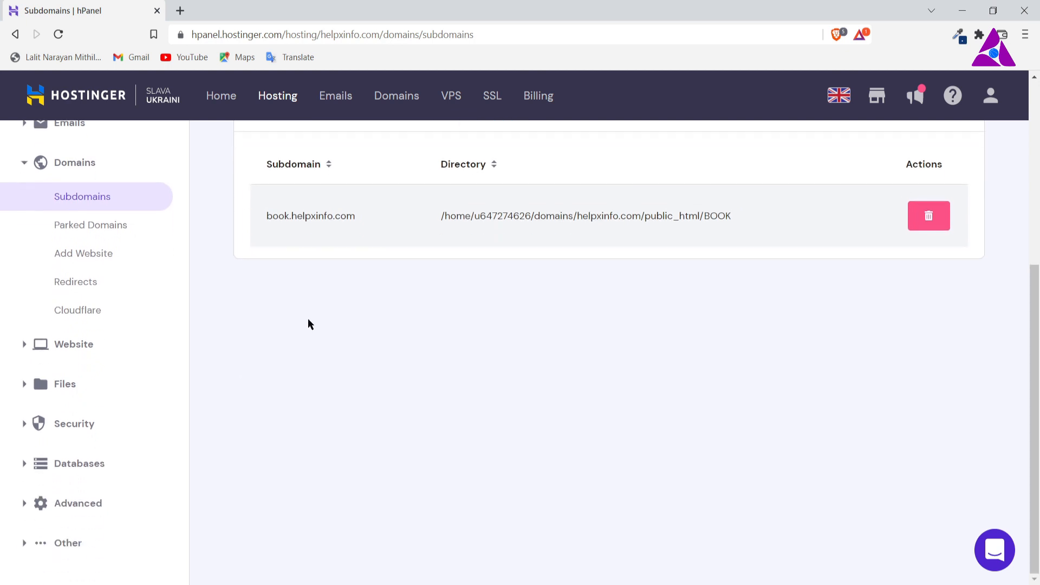
{"action": "left_click", "coordinate": [73, 464]}
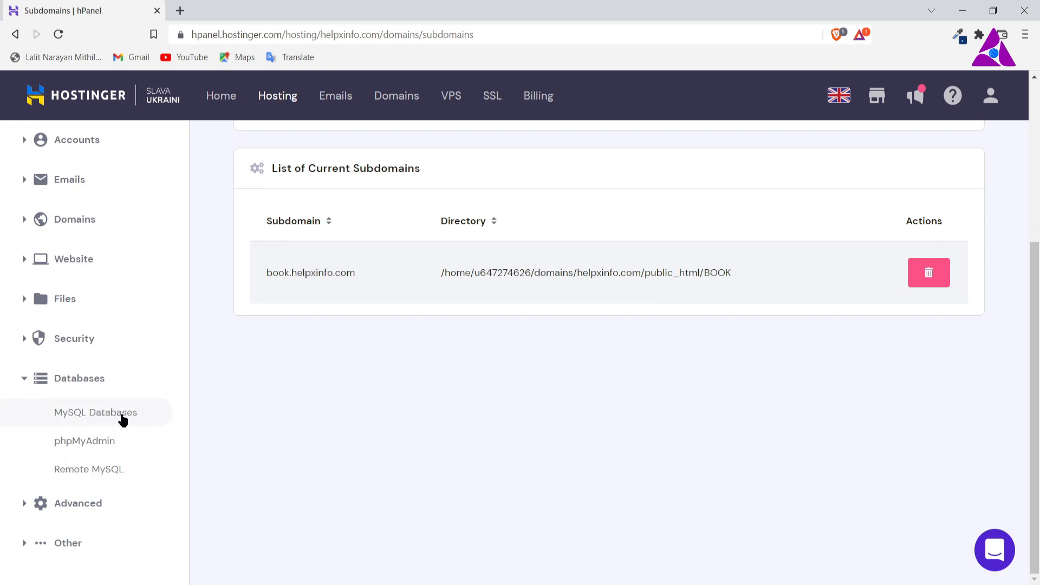
{"action": "left_click", "coordinate": [122, 417]}
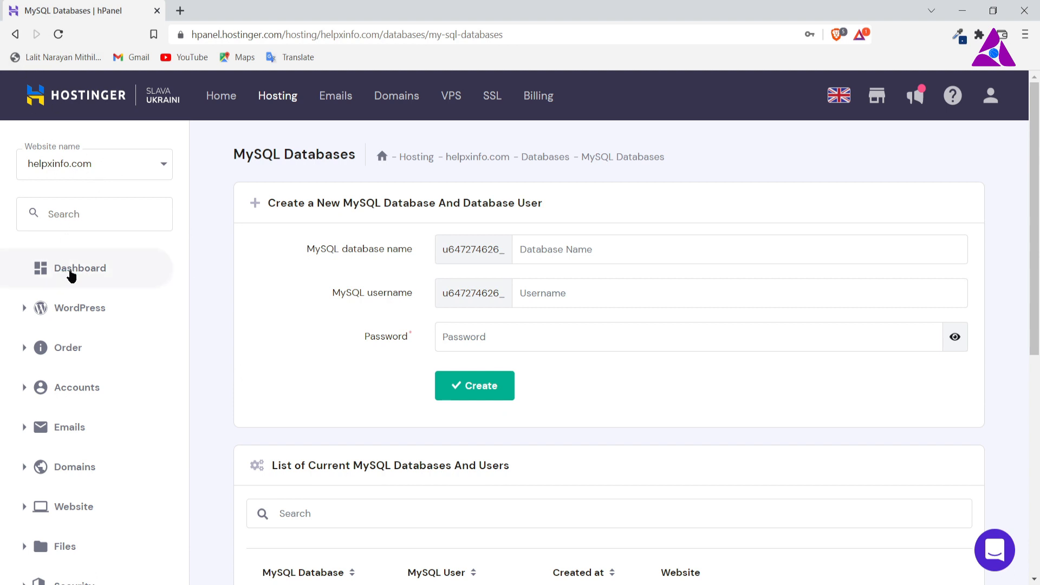
Step: Return to the helpxinfo.com dashboard and start a WordPress installation from the Auto Installer
{"action": "left_click", "coordinate": [71, 274]}
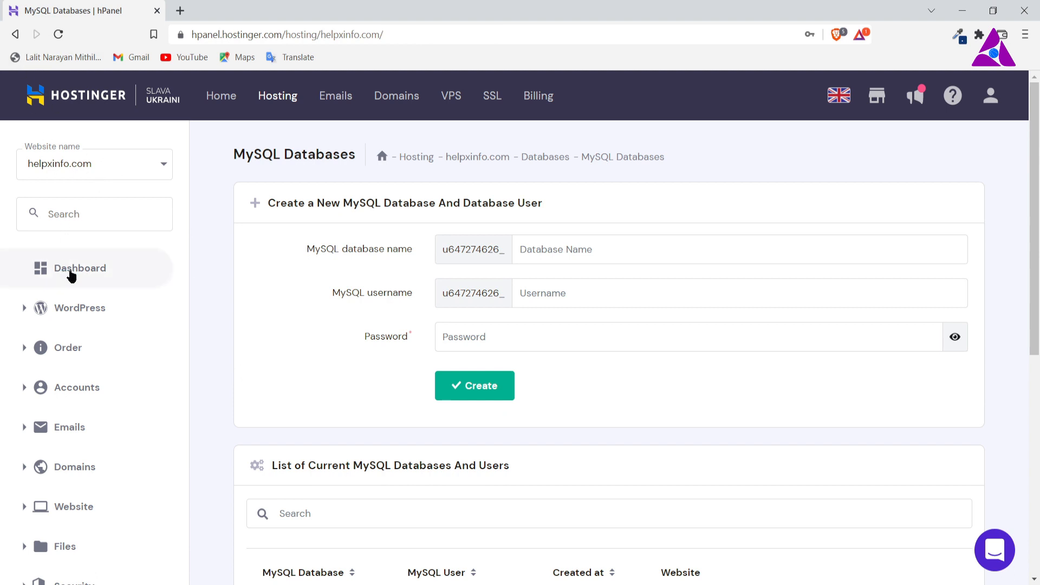
{"action": "scroll", "coordinate": [494, 401], "scroll_direction": "down", "scroll_amount": 12}
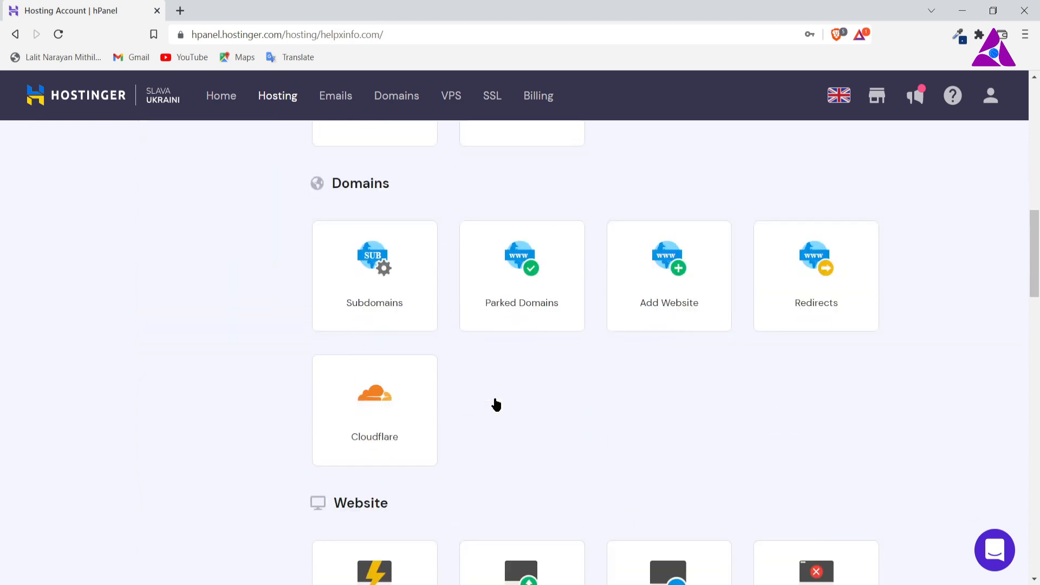
{"action": "scroll", "coordinate": [496, 405], "scroll_direction": "down", "scroll_amount": 15}
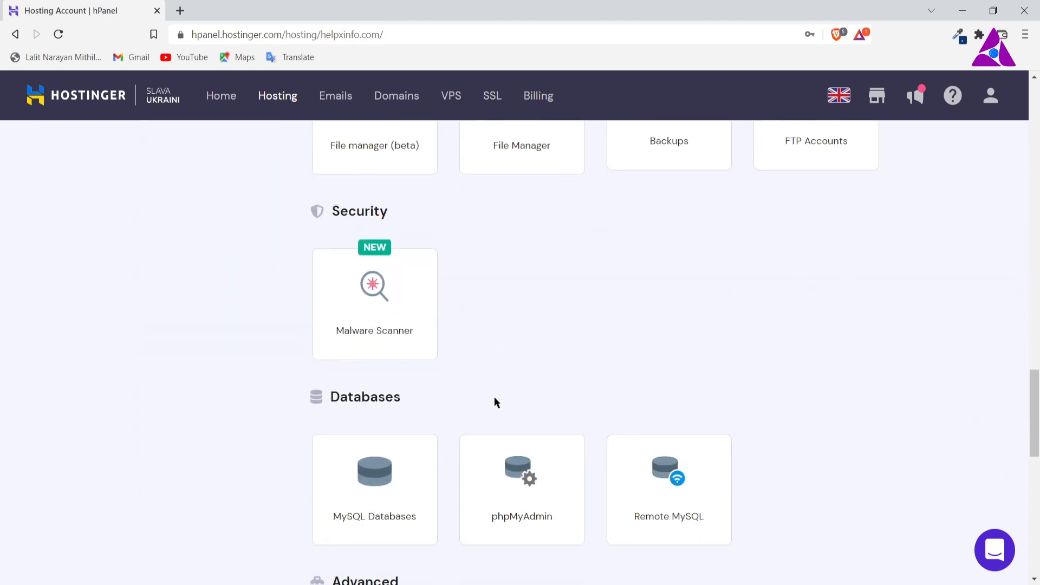
{"action": "scroll", "coordinate": [463, 391], "scroll_direction": "down", "scroll_amount": 3}
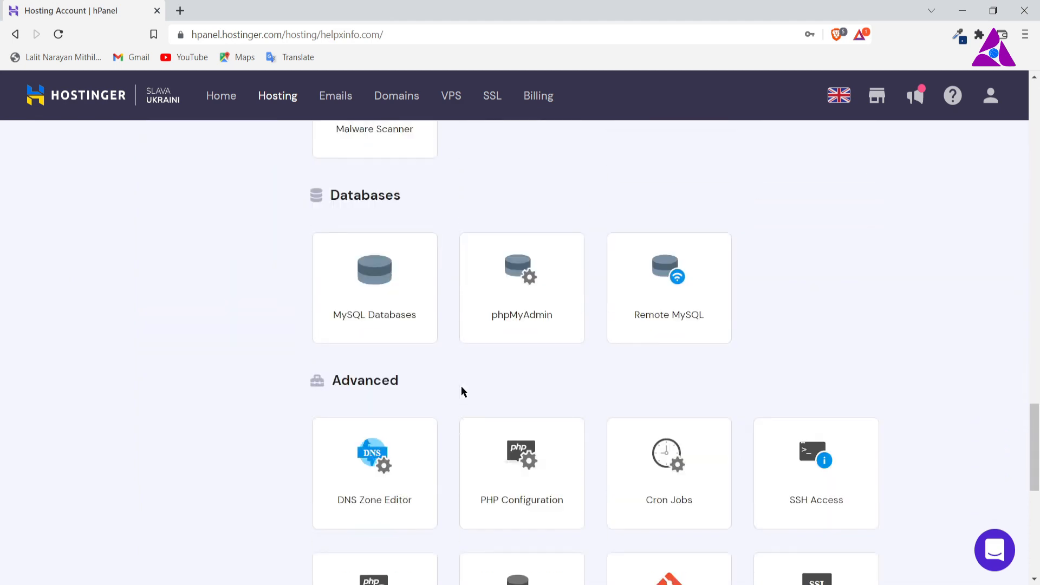
{"action": "scroll", "coordinate": [463, 391], "scroll_direction": "down", "scroll_amount": 7}
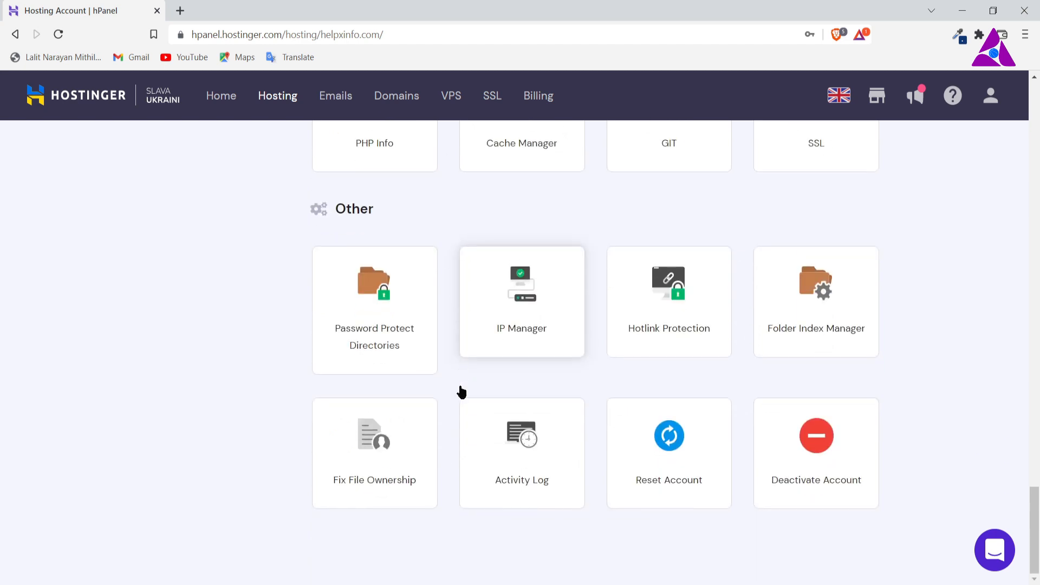
{"action": "scroll", "coordinate": [462, 391], "scroll_direction": "up", "scroll_amount": 20}
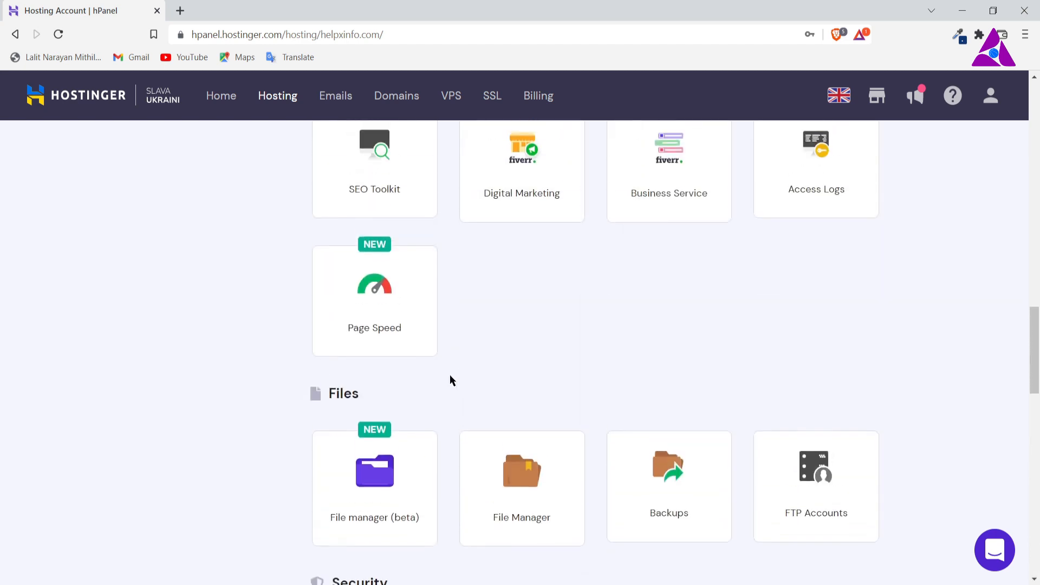
{"action": "scroll", "coordinate": [453, 381], "scroll_direction": "up", "scroll_amount": 8}
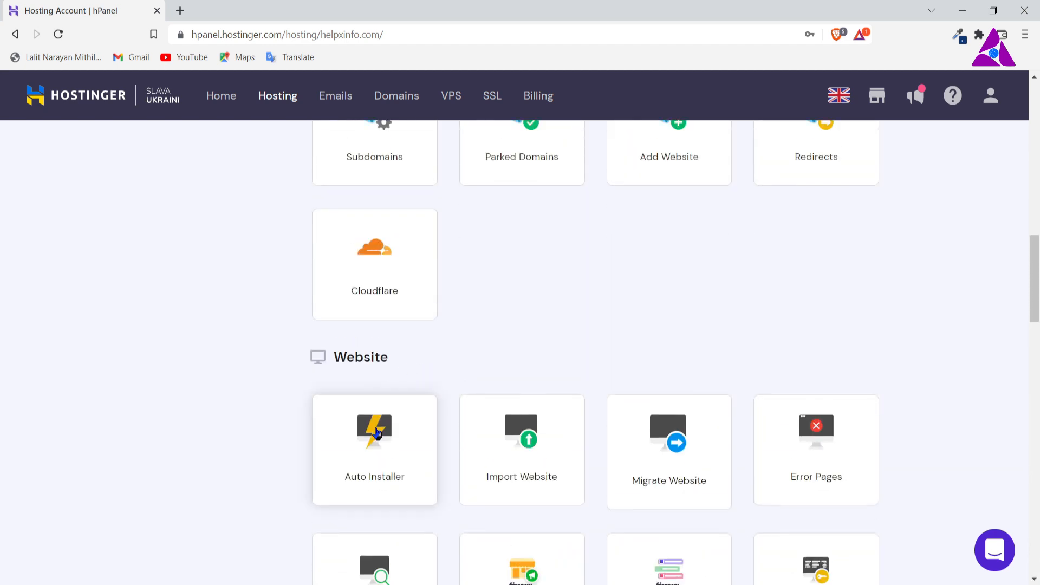
{"action": "left_click", "coordinate": [376, 433]}
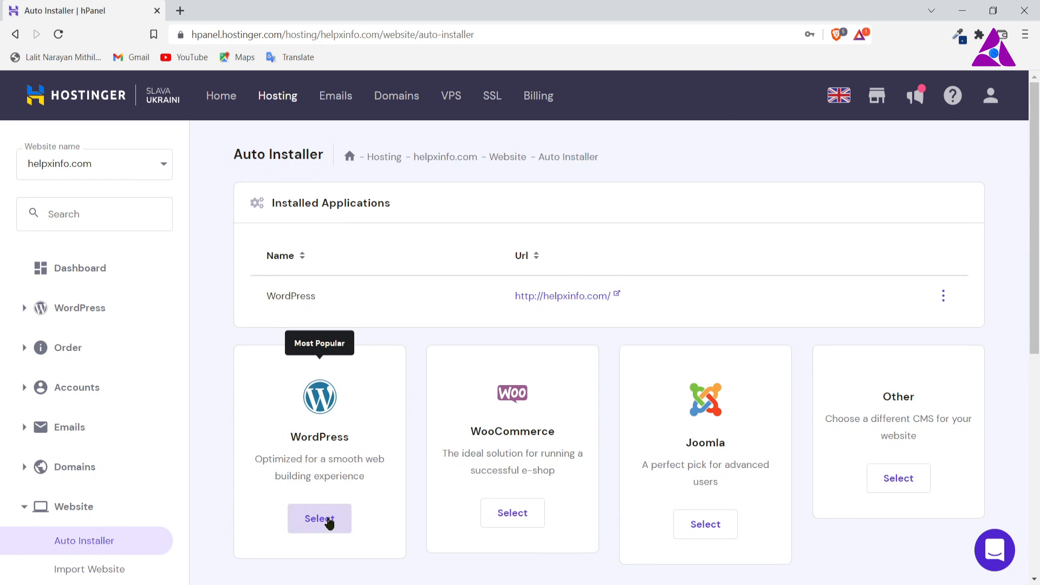
{"action": "left_click", "coordinate": [328, 520]}
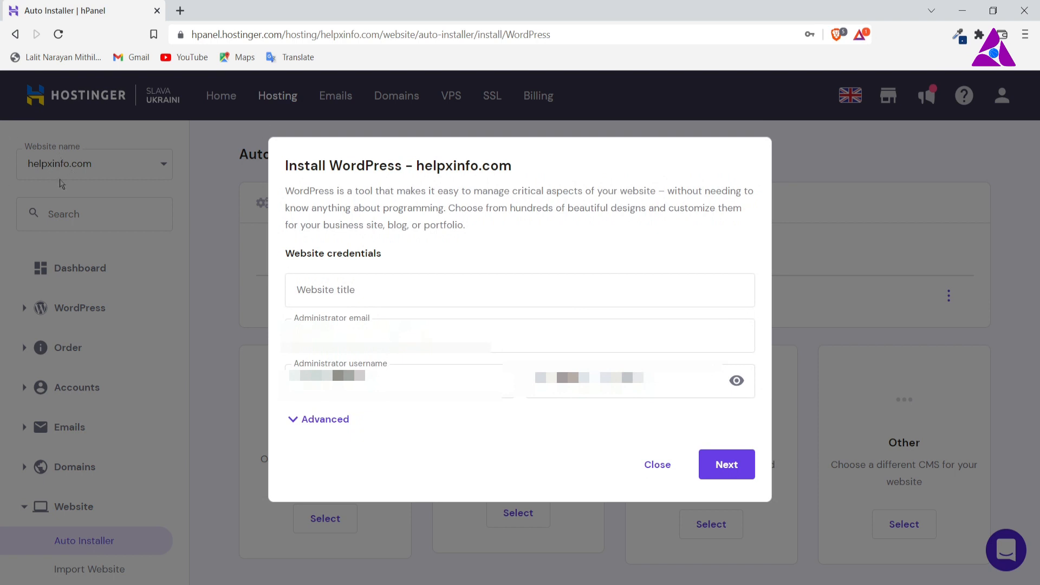
Step: Set the website title to BOOK and the administrator username to BOOKHELPXINFO for the WordPress installation
{"action": "left_click", "coordinate": [389, 289]}
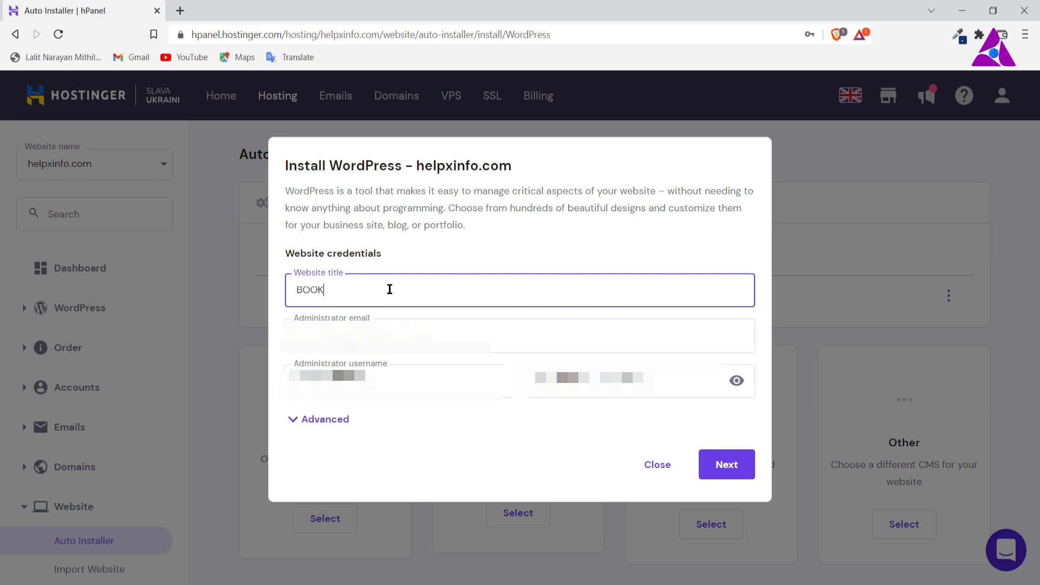
{"action": "double_click", "coordinate": [380, 375]}
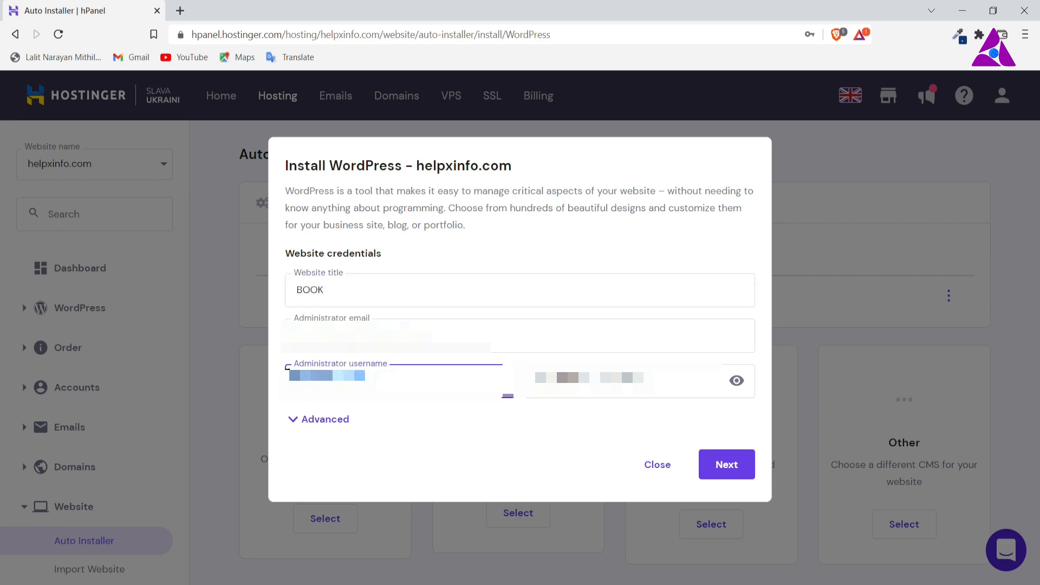
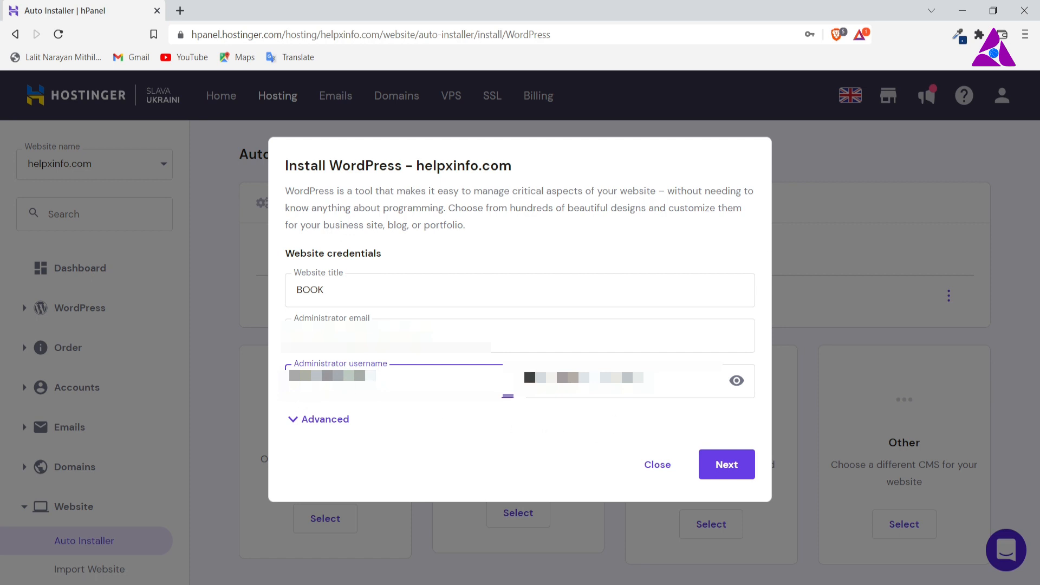
Step: Enter the WordPress administrator password, check it in plain text, and hide it again
{"action": "left_click", "coordinate": [588, 381]}
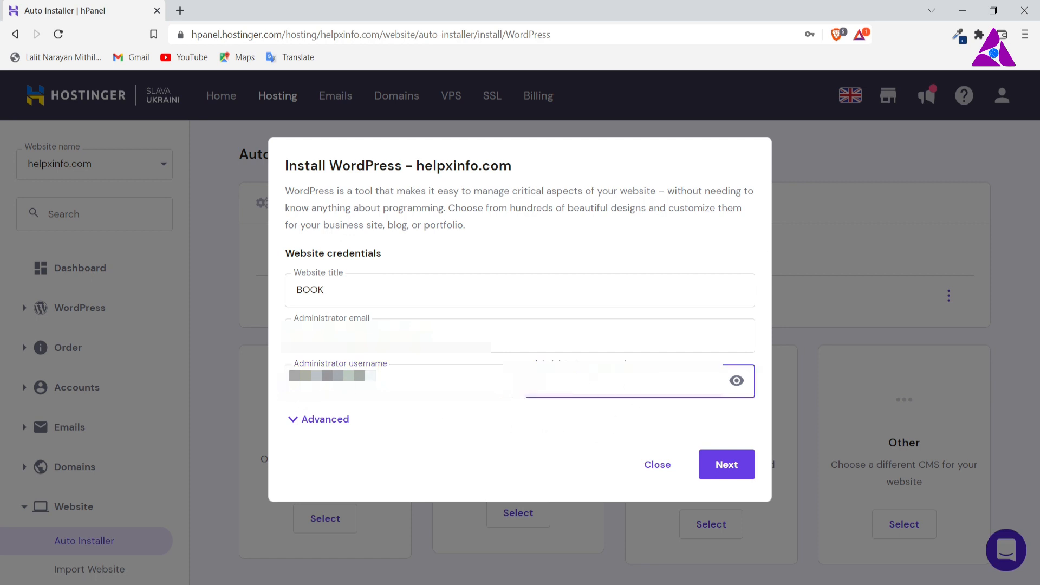
{"action": "left_click", "coordinate": [587, 423]}
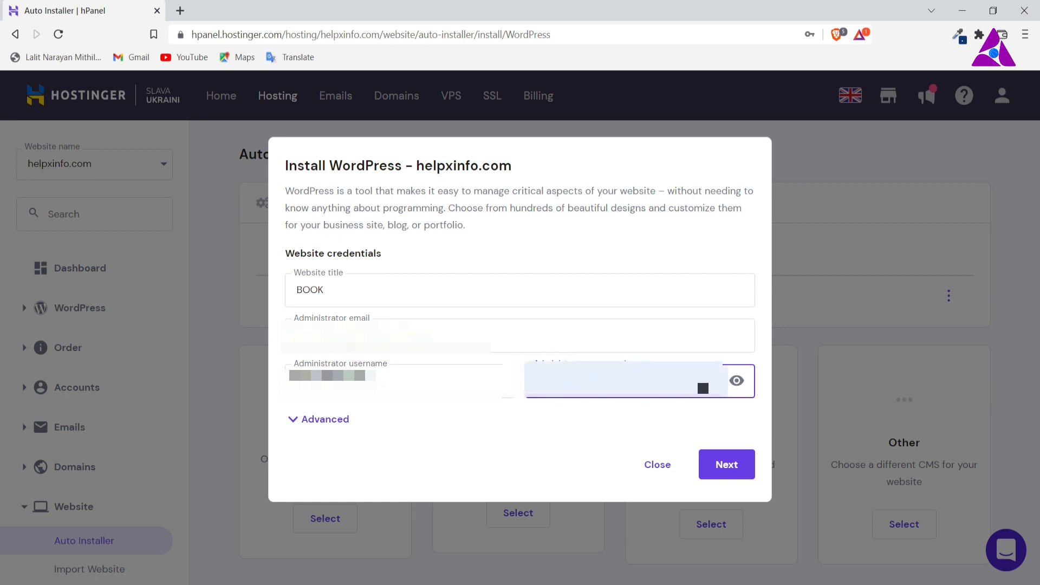
{"action": "left_click", "coordinate": [738, 382]}
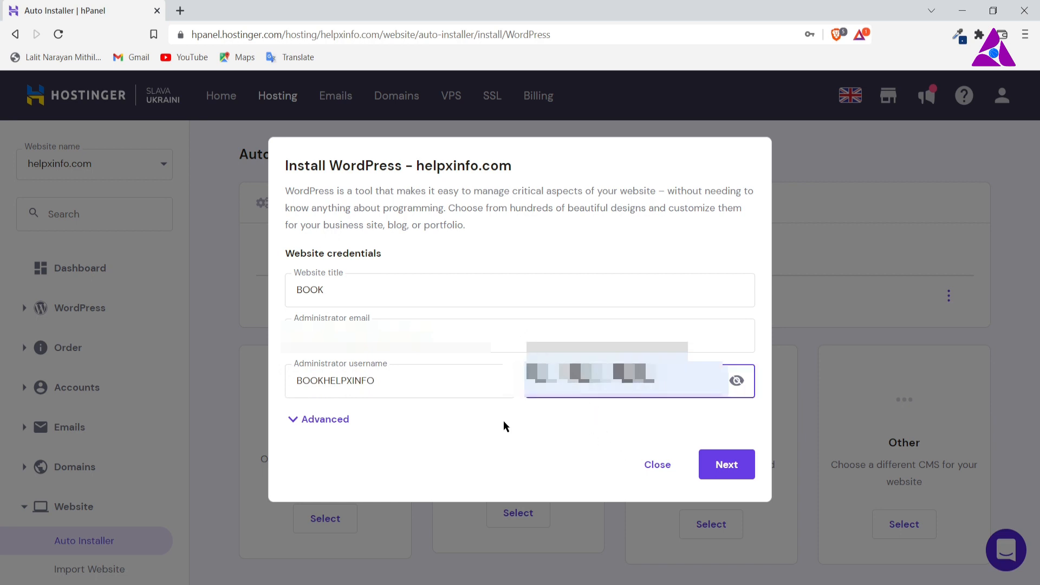
{"action": "left_click", "coordinate": [529, 407]}
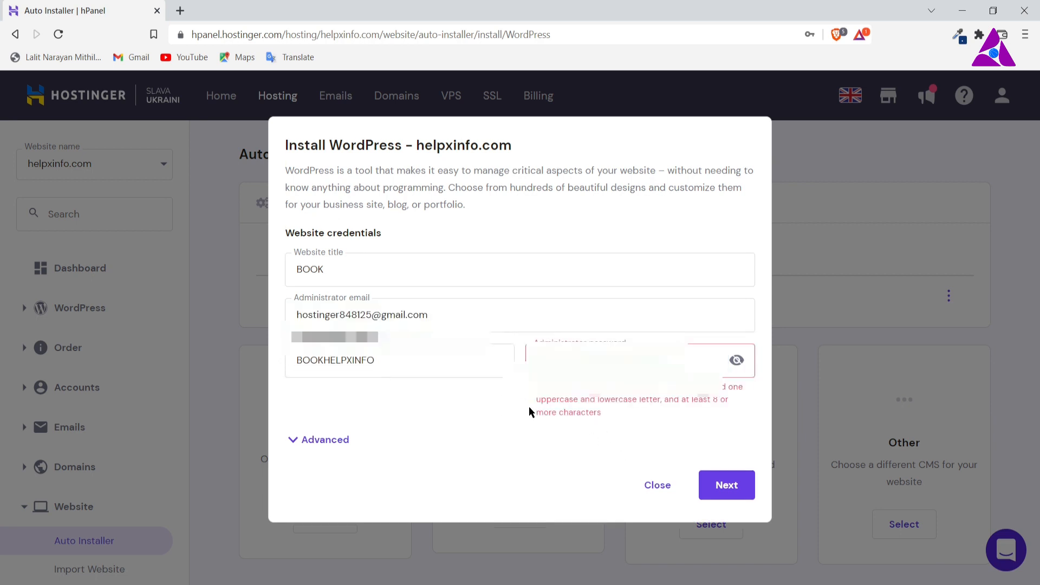
{"action": "key", "text": "ctrl+v"}
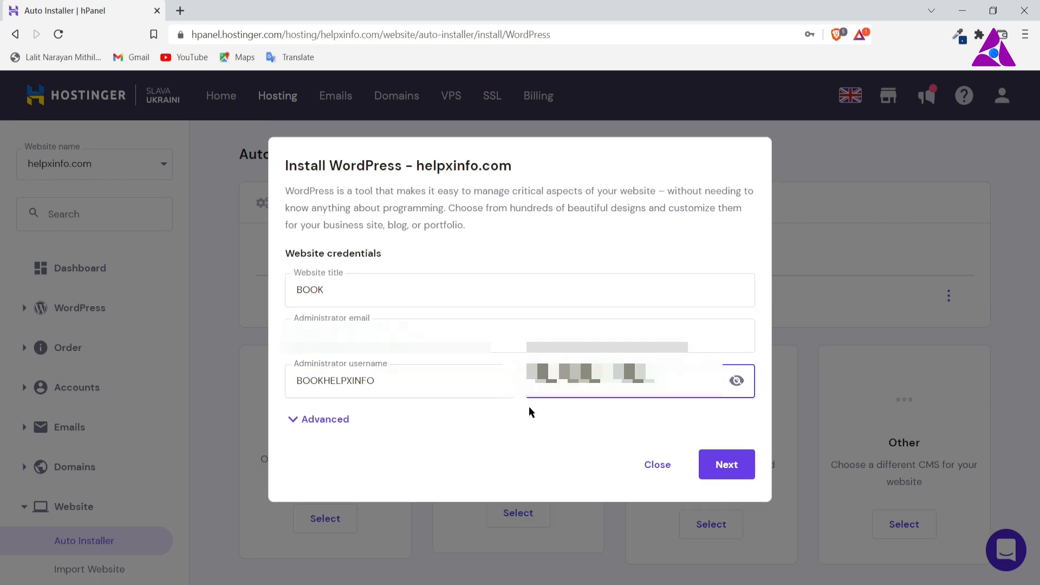
{"action": "left_click", "coordinate": [621, 417]}
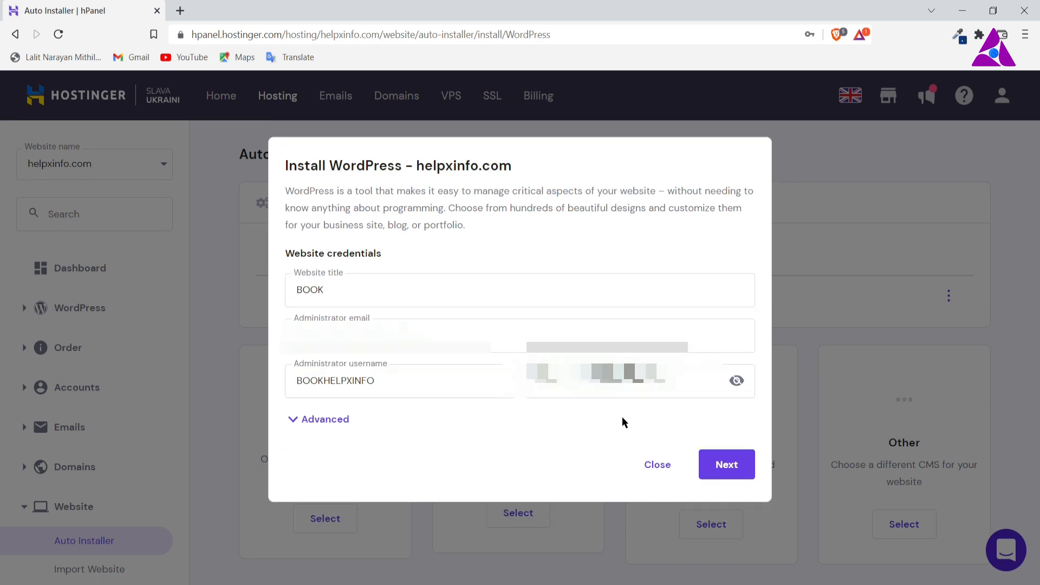
{"action": "left_click", "coordinate": [736, 381]}
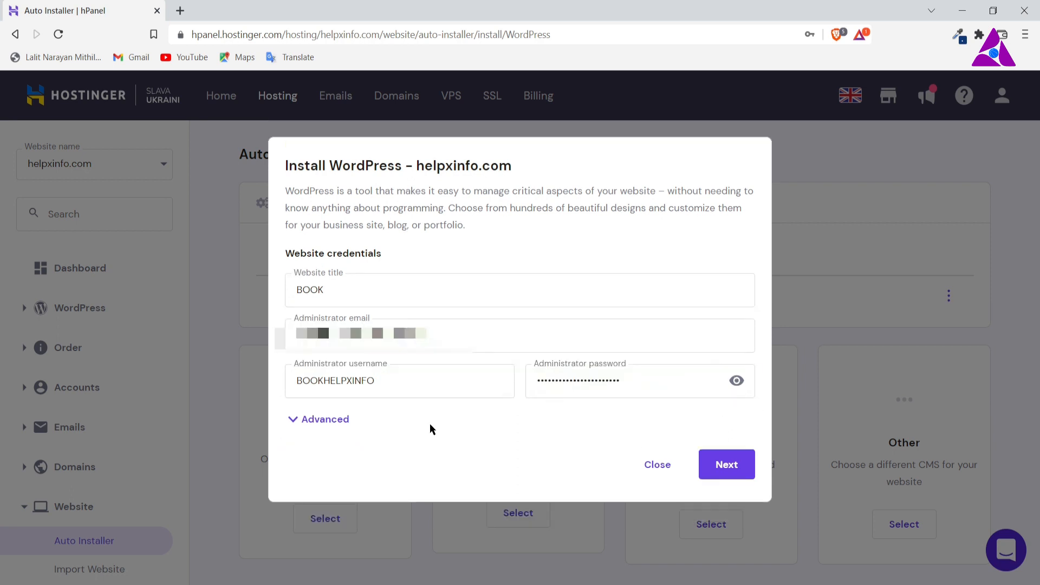
Step: Expand the advanced WordPress installation settings and choose to create a new database
{"action": "left_click", "coordinate": [297, 420]}
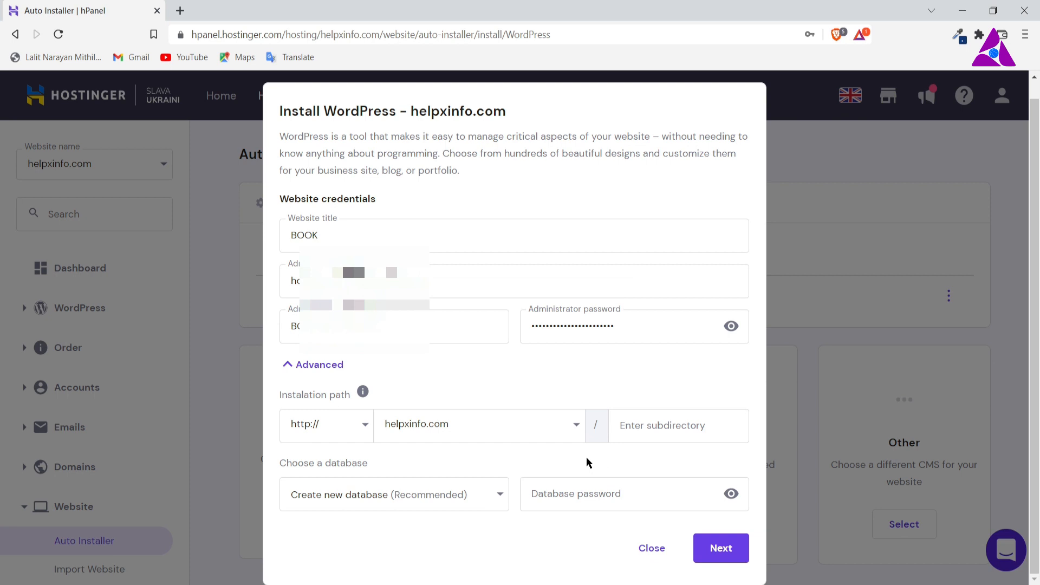
{"action": "left_click", "coordinate": [492, 494]}
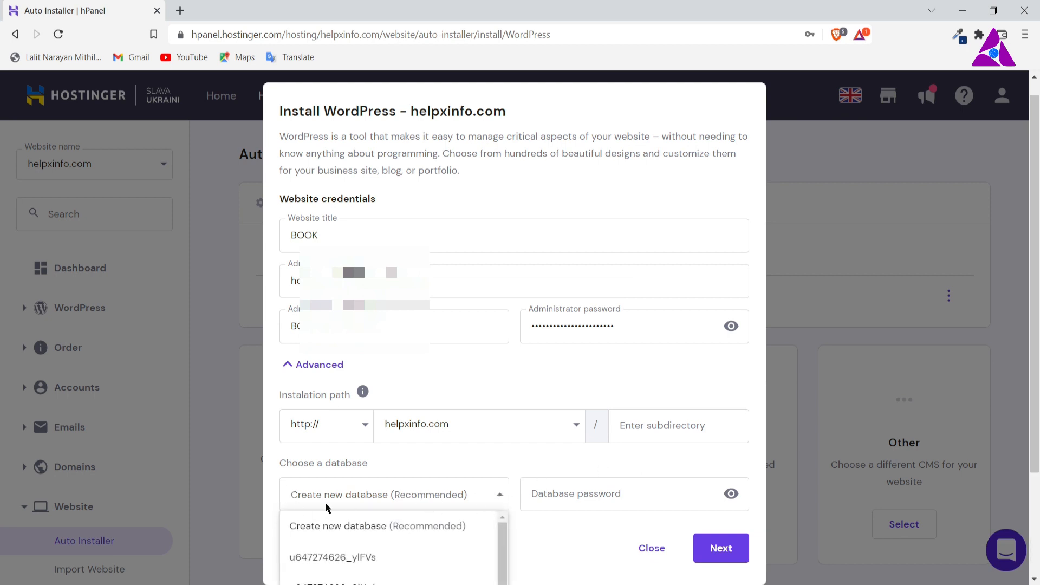
{"action": "scroll", "coordinate": [395, 495], "scroll_direction": "down", "scroll_amount": 3}
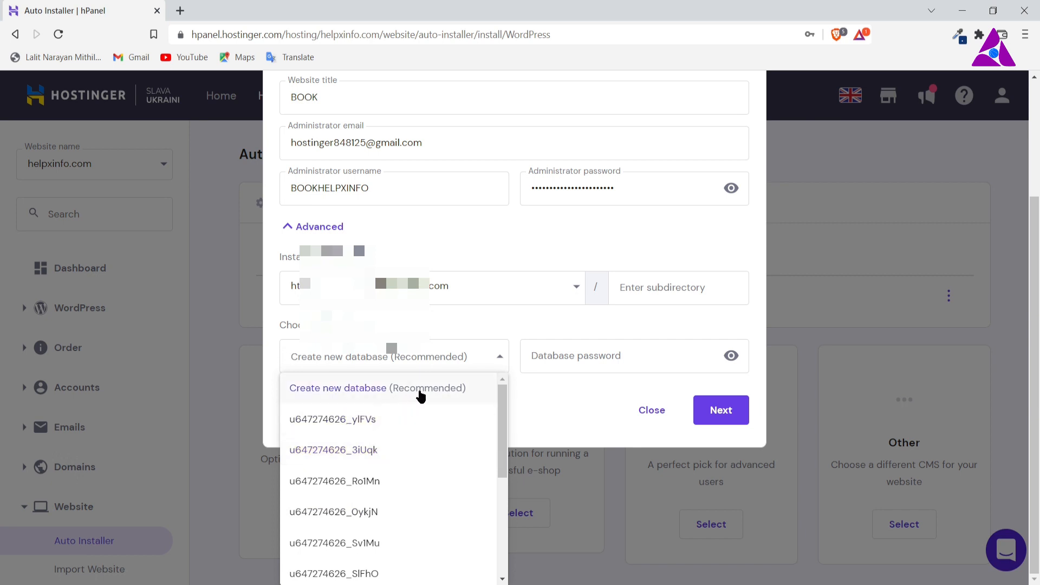
{"action": "left_click", "coordinate": [432, 388]}
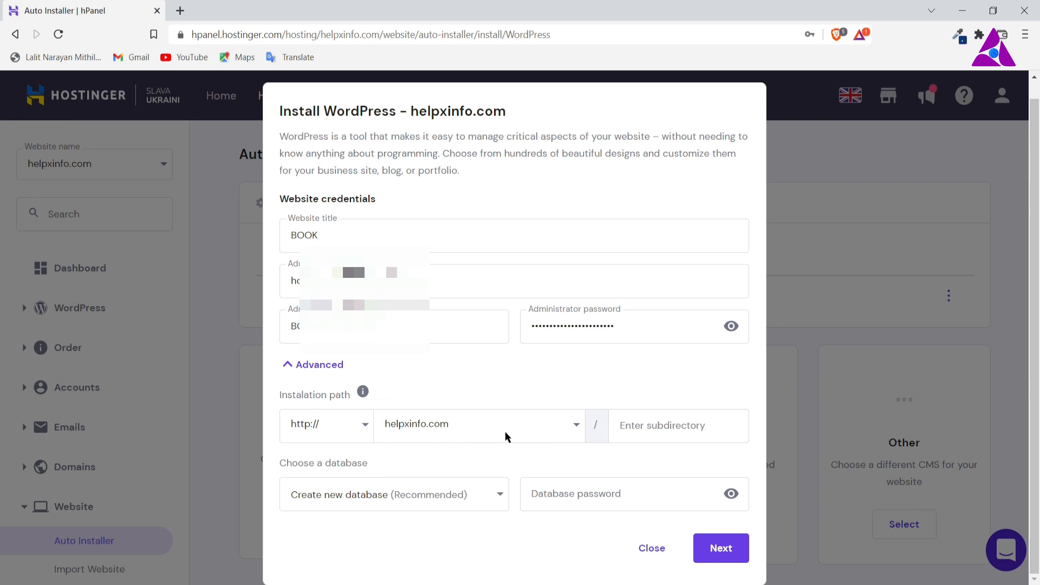
Step: Set the installation path's domain to book.helpxinfo.com and install WordPress with the preset language and update schedule
{"action": "left_click", "coordinate": [575, 427]}
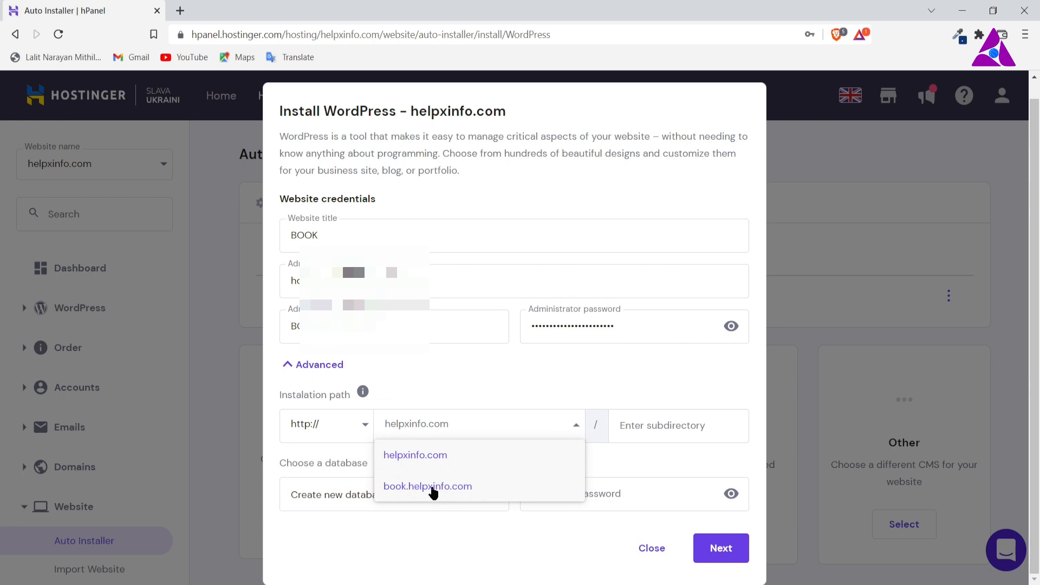
{"action": "left_click", "coordinate": [433, 488]}
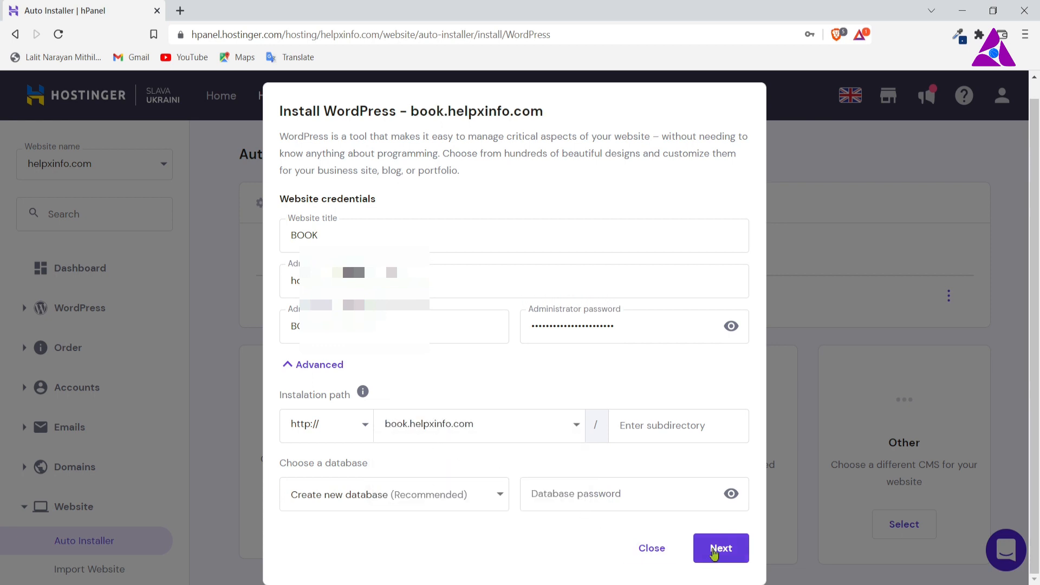
{"action": "left_click", "coordinate": [715, 550]}
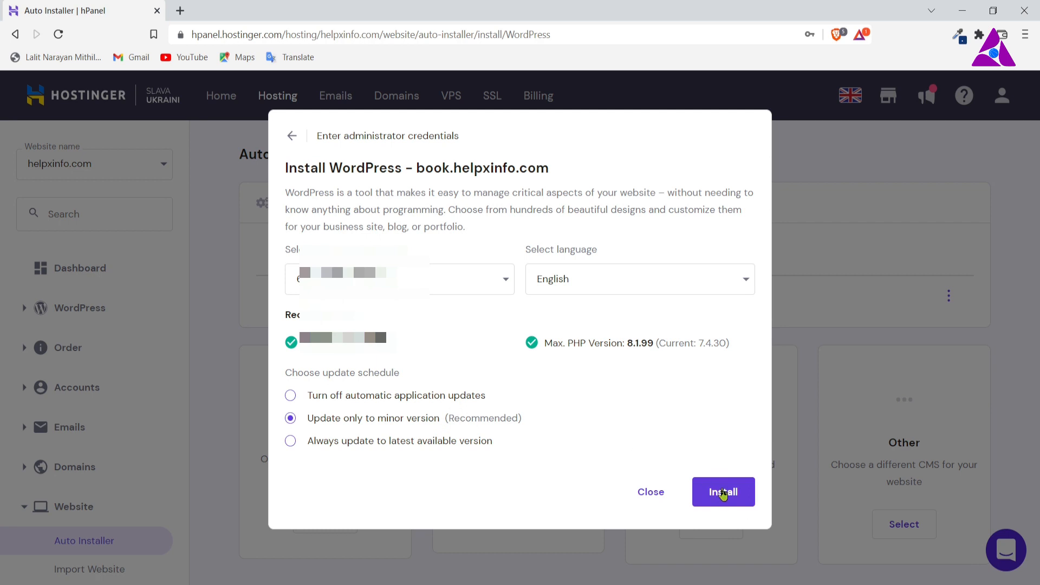
{"action": "left_click", "coordinate": [723, 493]}
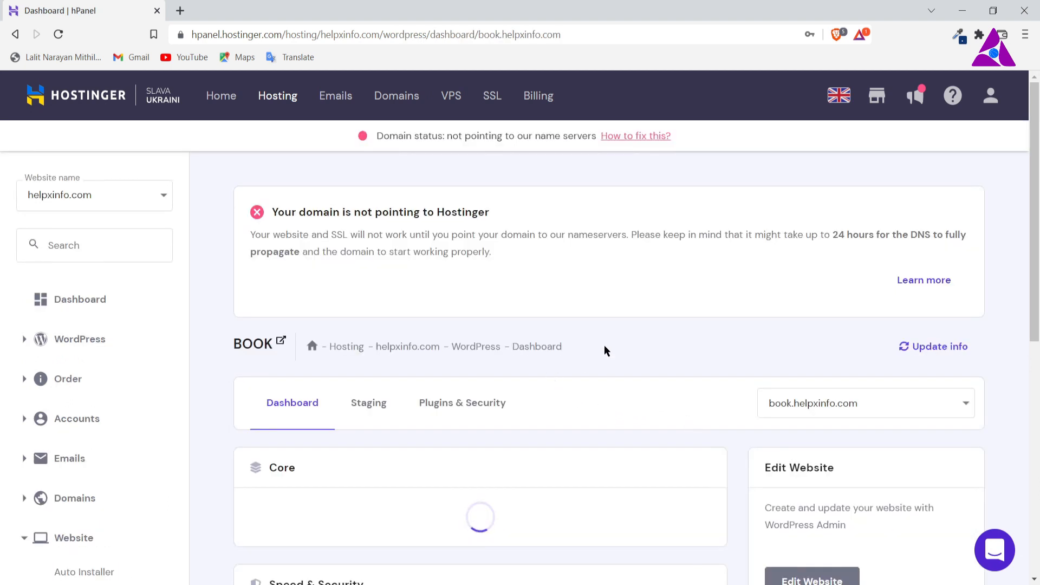
Step: Review the domain status notice and the Core settings on the BOOK site's WordPress dashboard
{"action": "scroll", "coordinate": [671, 393], "scroll_direction": "down", "scroll_amount": 3}
{"action": "scroll", "coordinate": [671, 393], "scroll_direction": "up", "scroll_amount": 3}
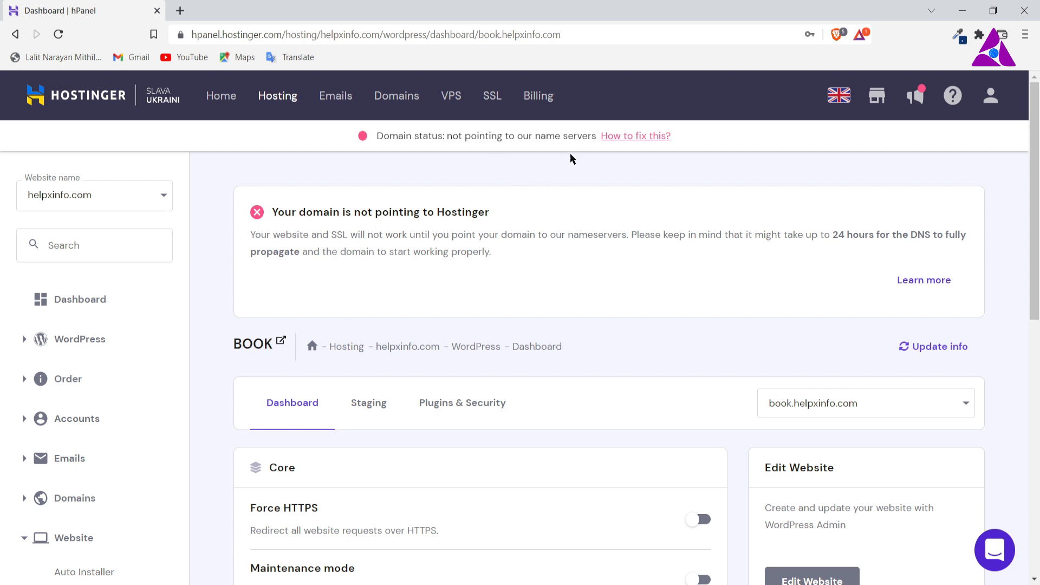
{"action": "scroll", "coordinate": [683, 336], "scroll_direction": "down", "scroll_amount": 3}
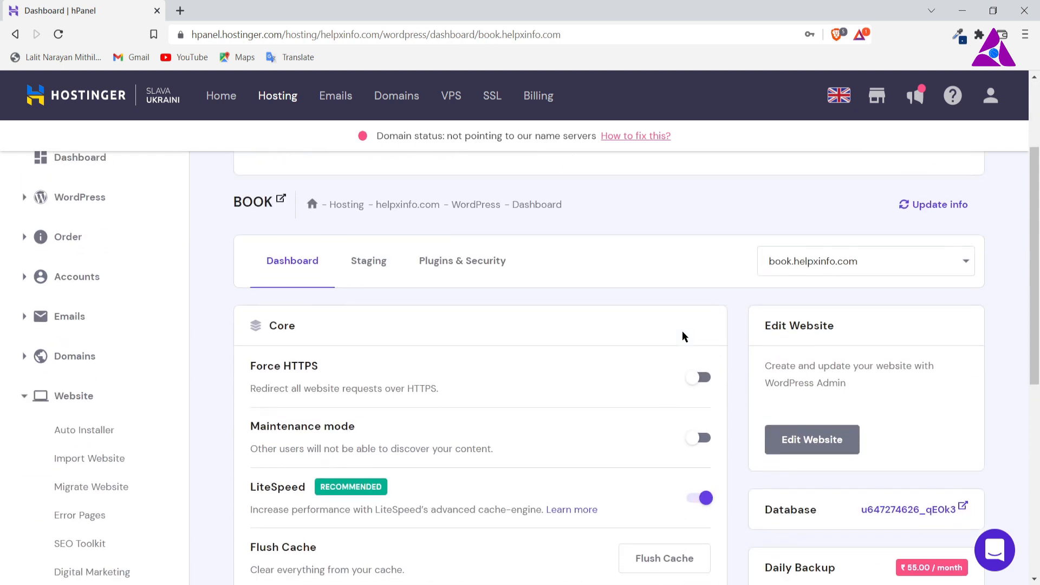
{"action": "scroll", "coordinate": [596, 368], "scroll_direction": "up", "scroll_amount": 3}
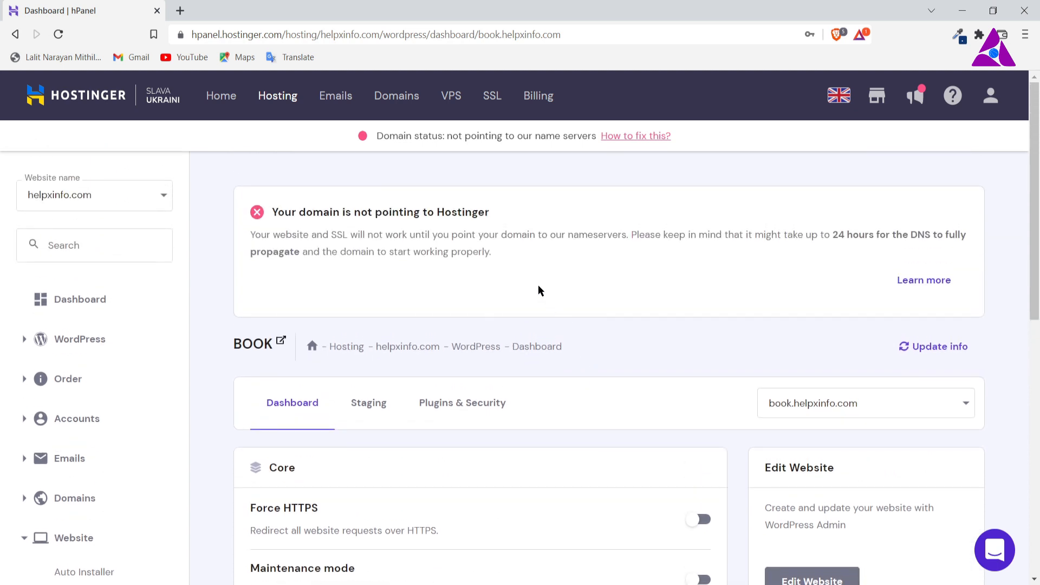
{"action": "scroll", "coordinate": [544, 291], "scroll_direction": "down", "scroll_amount": 3}
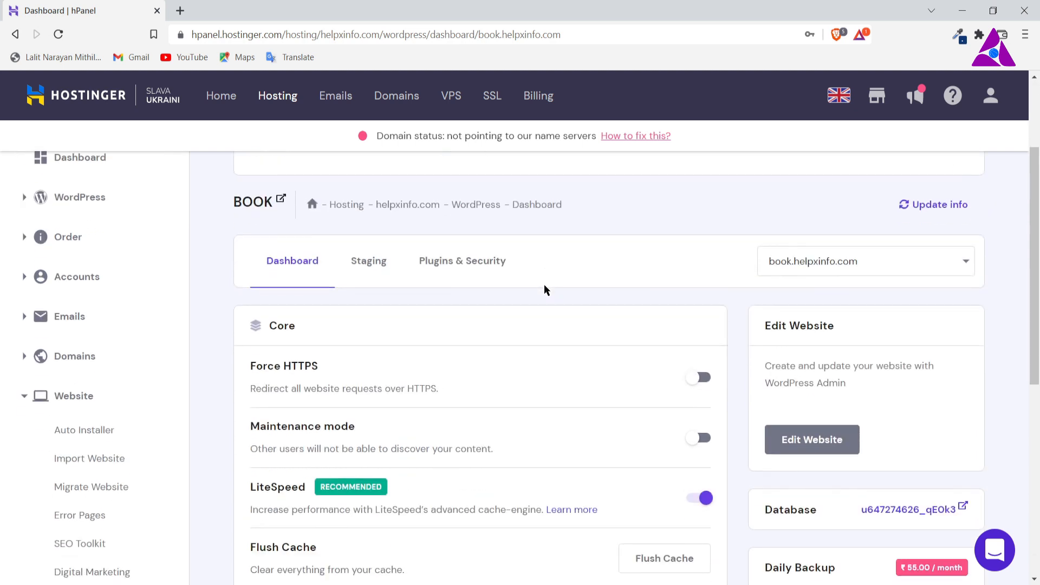
{"action": "scroll", "coordinate": [544, 291], "scroll_direction": "up", "scroll_amount": 3}
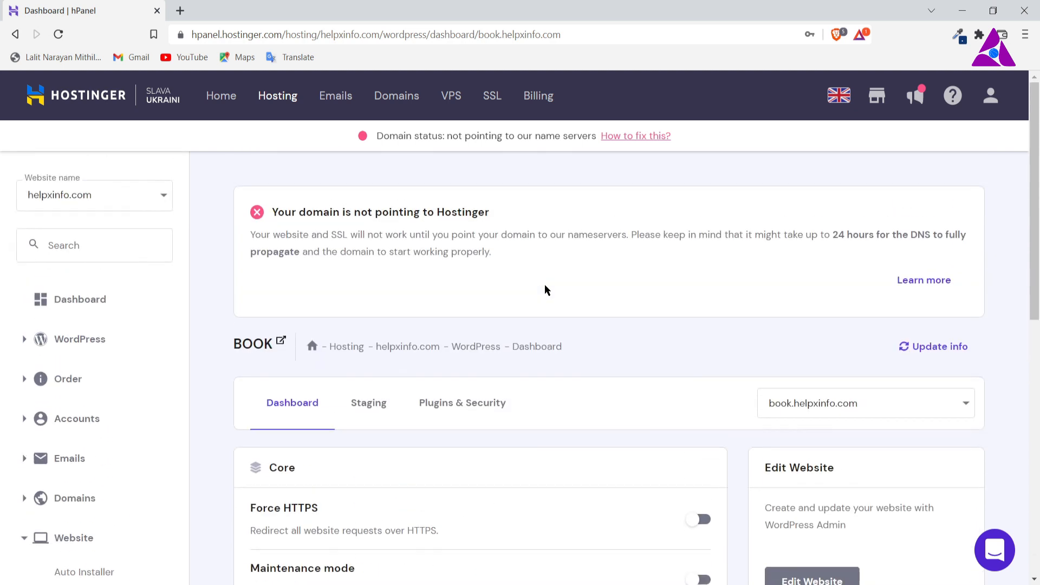
Step: Open cloudflare.com in a new browser tab, log in, and open the helpxinfo.com site
{"action": "left_click", "coordinate": [181, 11]}
{"action": "left_click", "coordinate": [312, 35]}
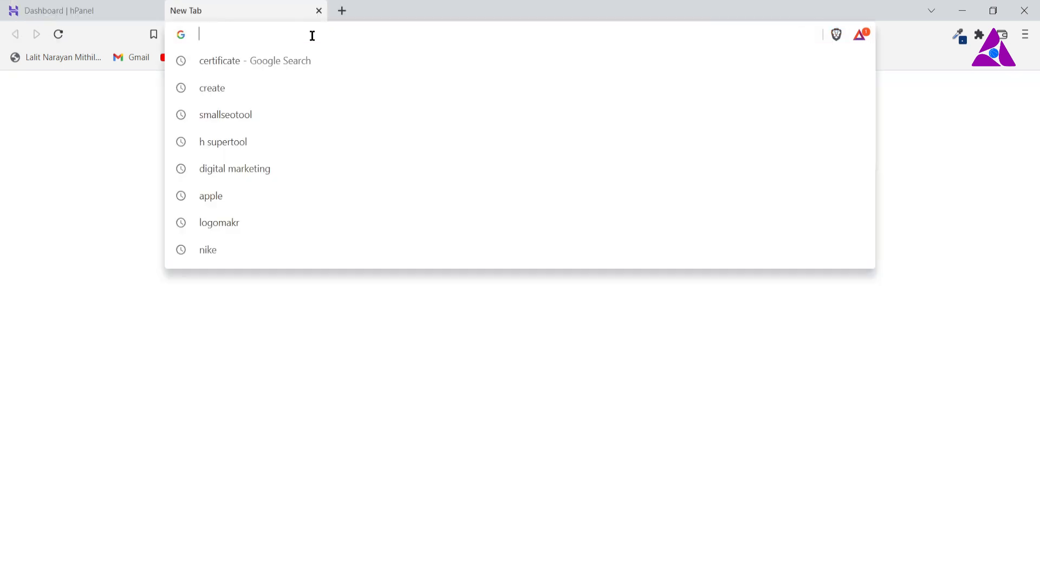
{"action": "type", "text": "CLO"}
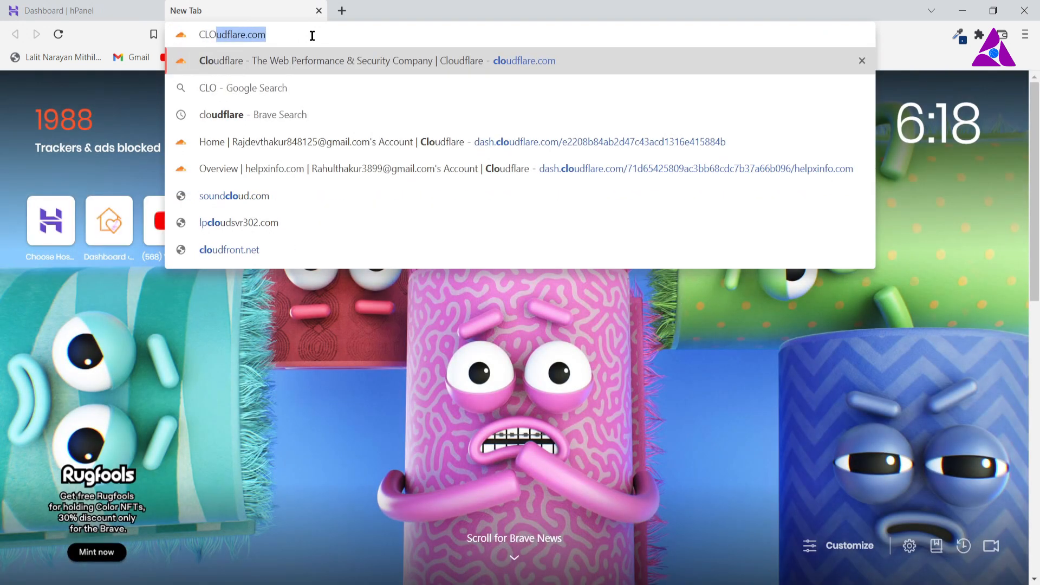
{"action": "type", "text": "UD"}
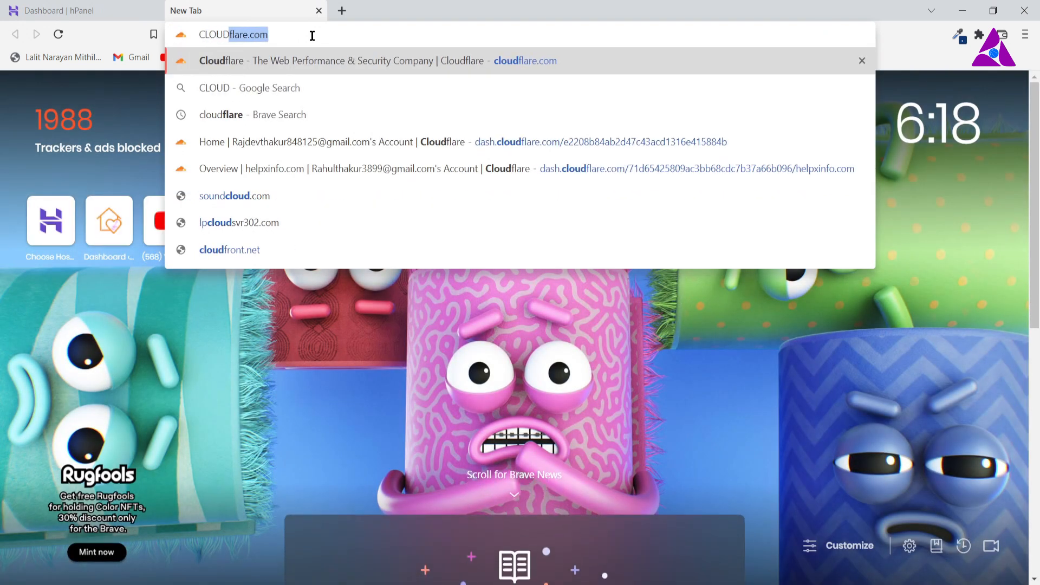
{"action": "key", "text": "Return"}
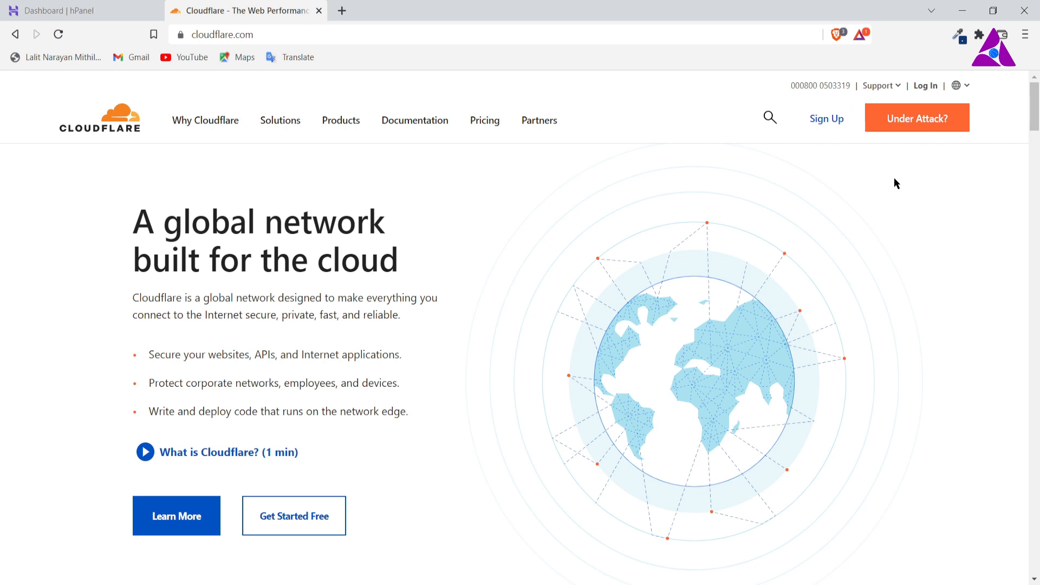
{"action": "left_click", "coordinate": [934, 87]}
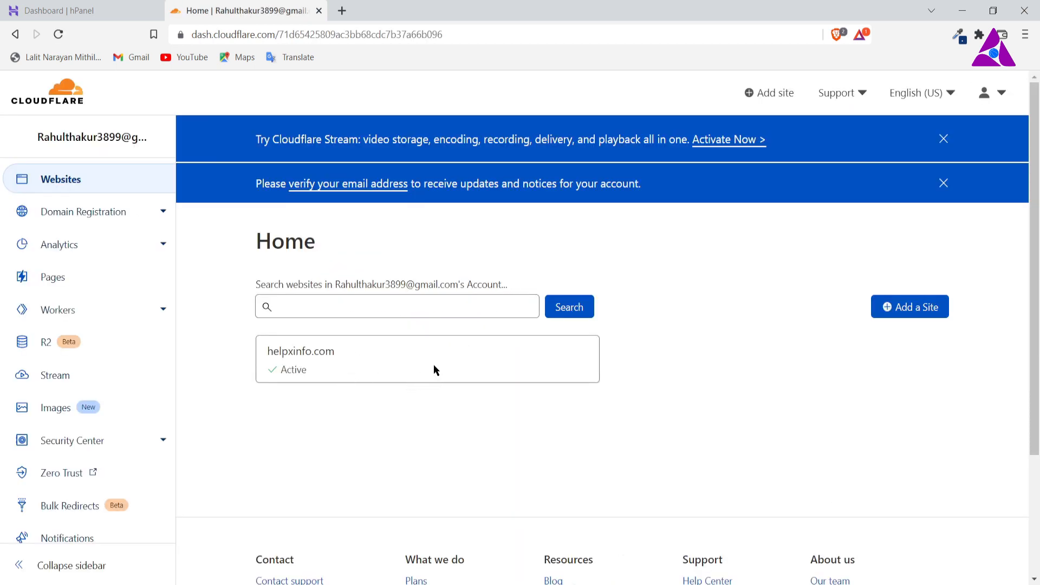
{"action": "left_click", "coordinate": [433, 365]}
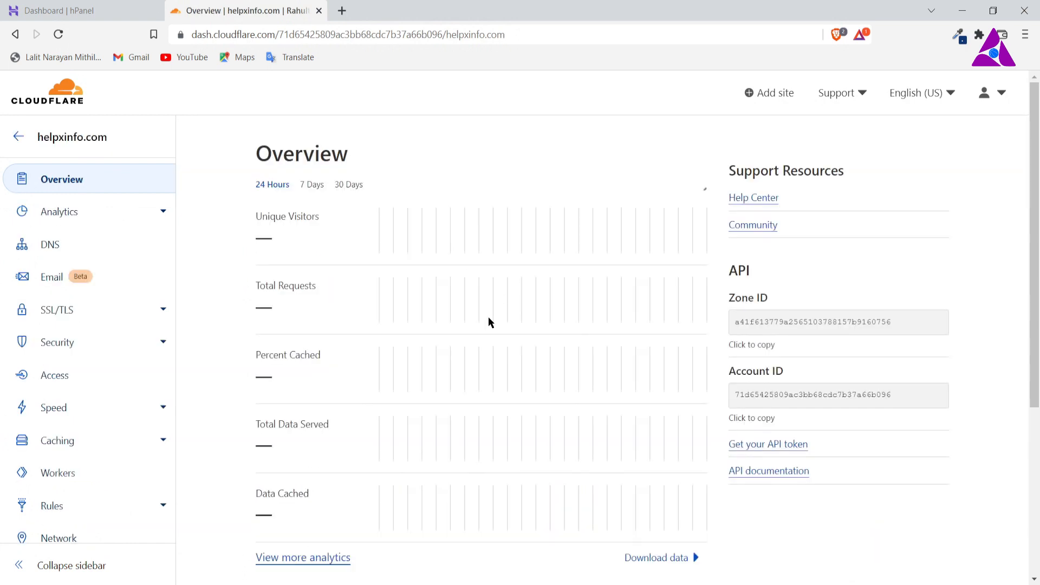
Step: Look over the helpxinfo.com overview and examine the encryption mode and recommender settings in its SSL/TLS overview
{"action": "scroll", "coordinate": [481, 314], "scroll_direction": "down", "scroll_amount": 5}
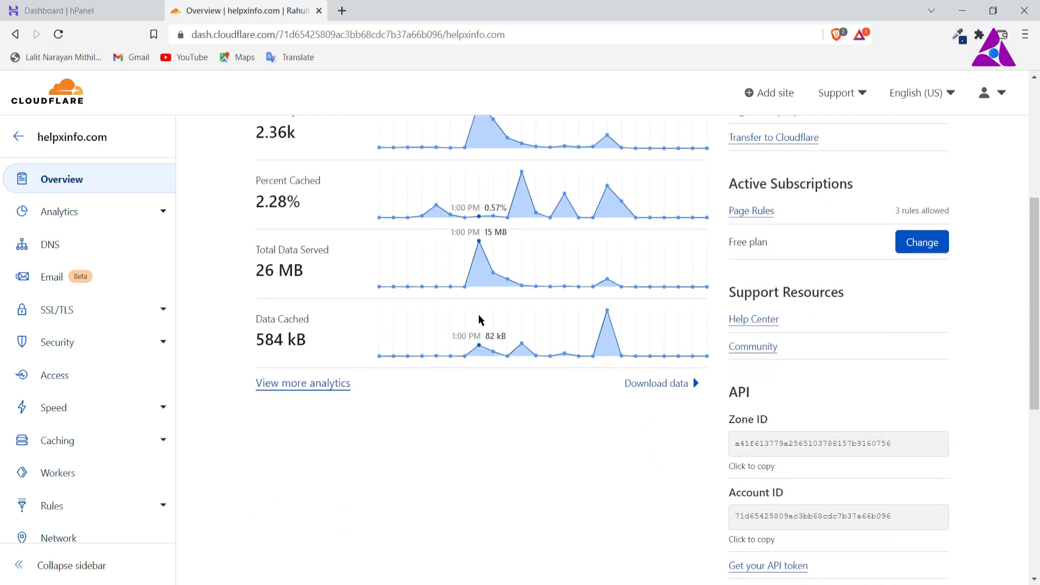
{"action": "scroll", "coordinate": [479, 320], "scroll_direction": "down", "scroll_amount": 7}
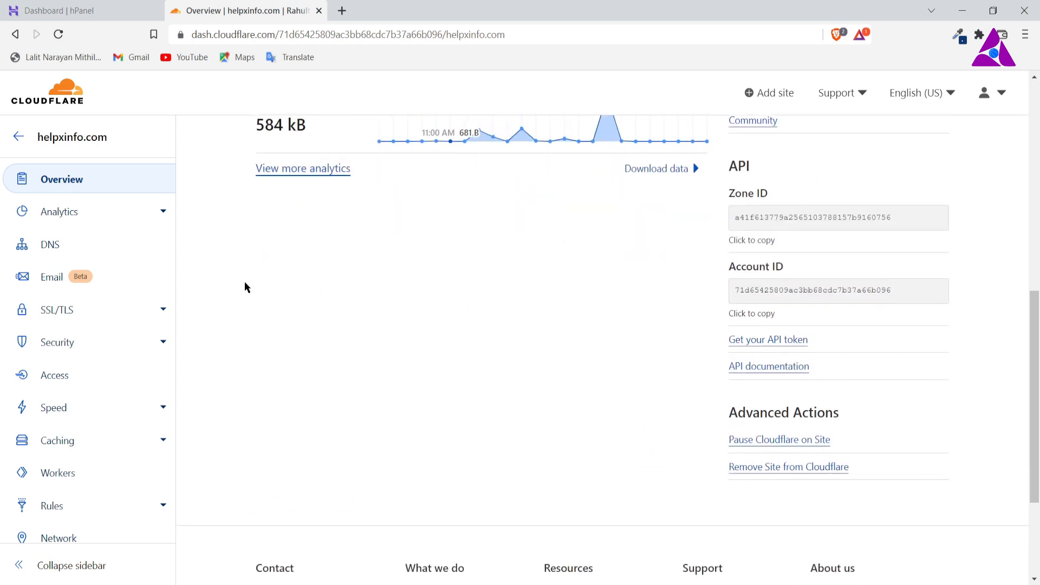
{"action": "left_click", "coordinate": [49, 316]}
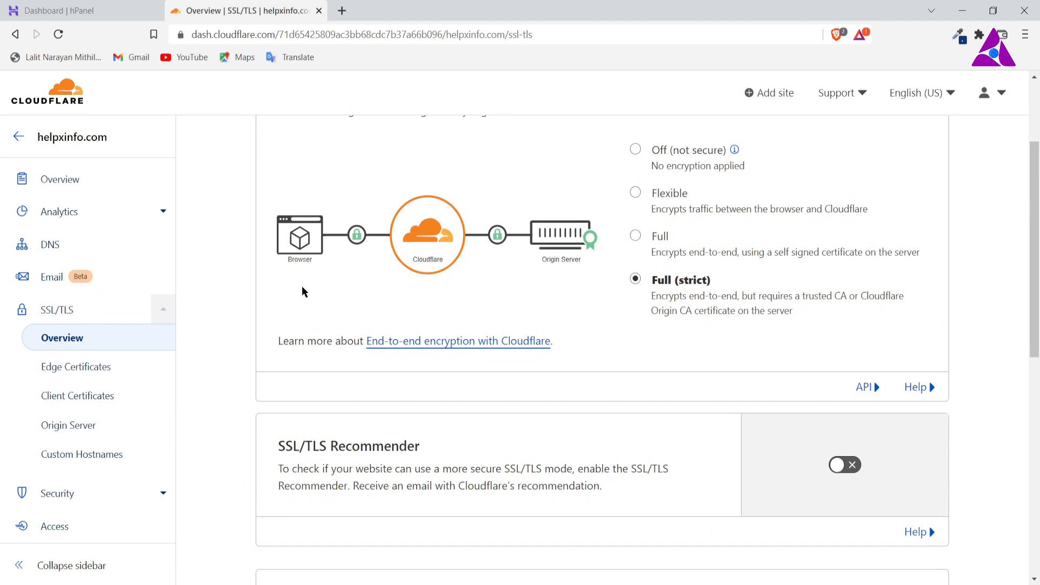
{"action": "scroll", "coordinate": [301, 286], "scroll_direction": "up", "scroll_amount": 1}
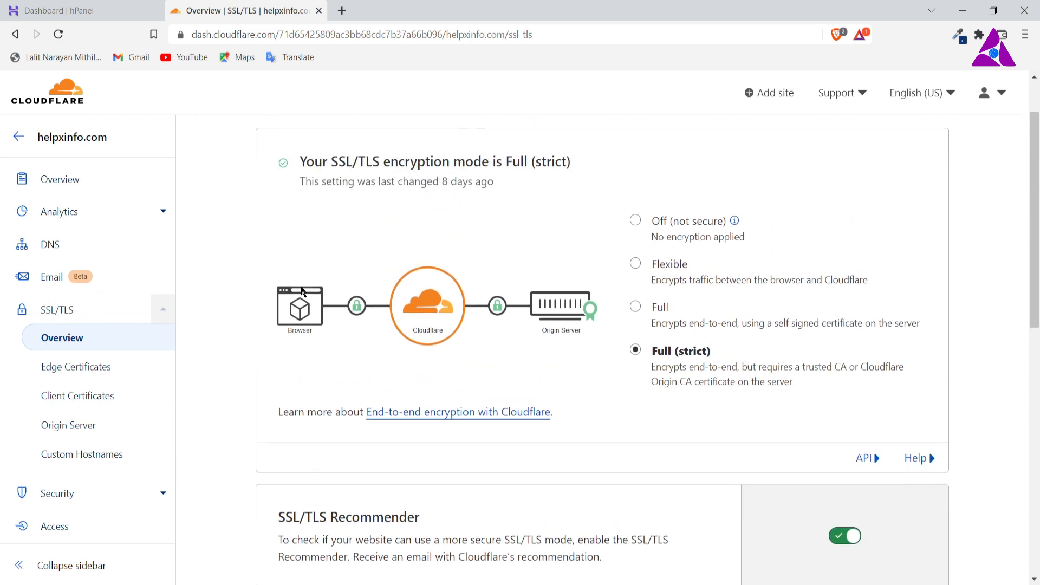
{"action": "scroll", "coordinate": [593, 341], "scroll_direction": "down", "scroll_amount": 5}
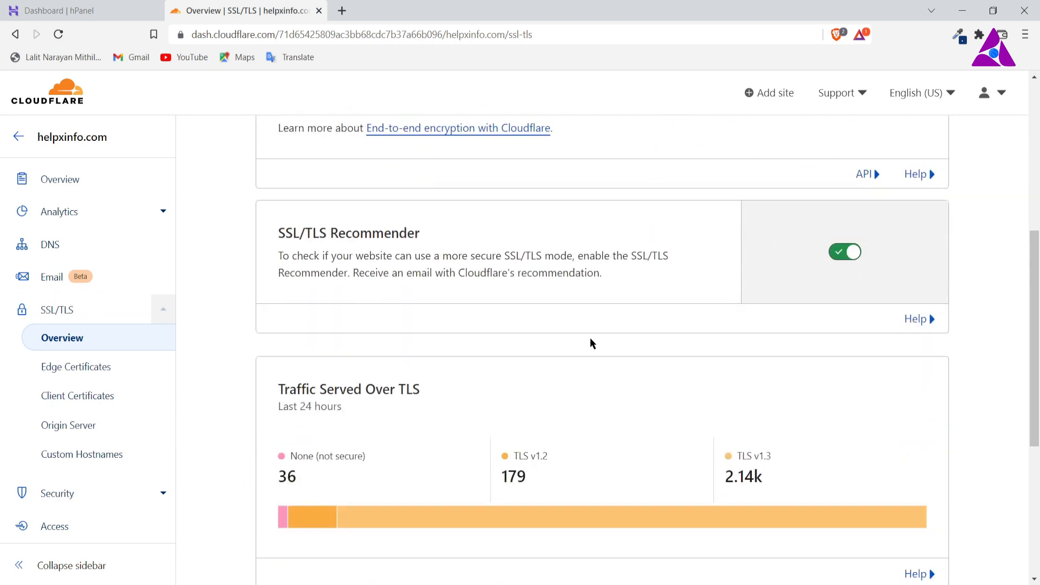
{"action": "scroll", "coordinate": [108, 372], "scroll_direction": "down", "scroll_amount": 1}
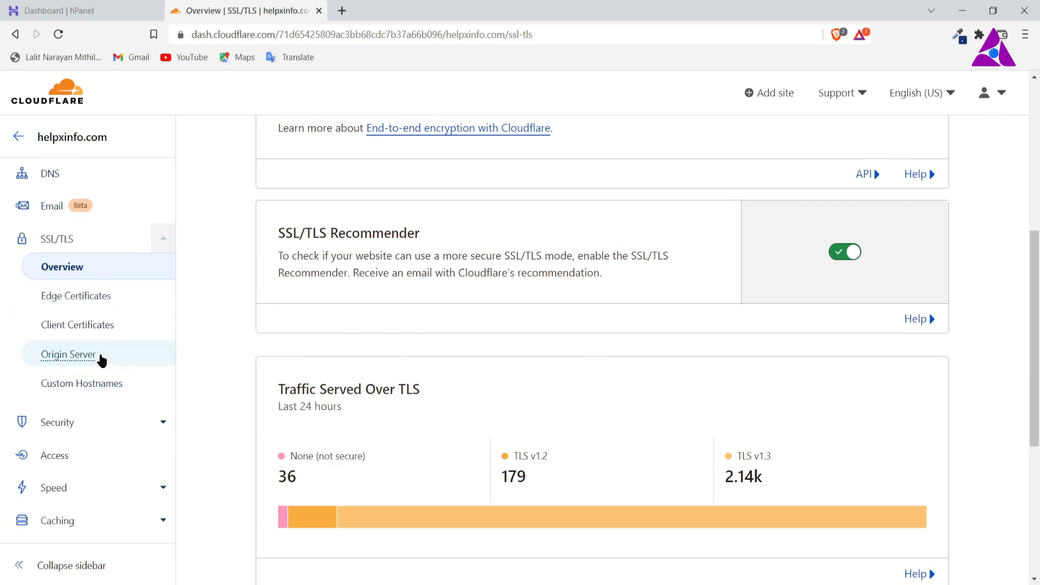
{"action": "scroll", "coordinate": [110, 357], "scroll_direction": "up", "scroll_amount": 6}
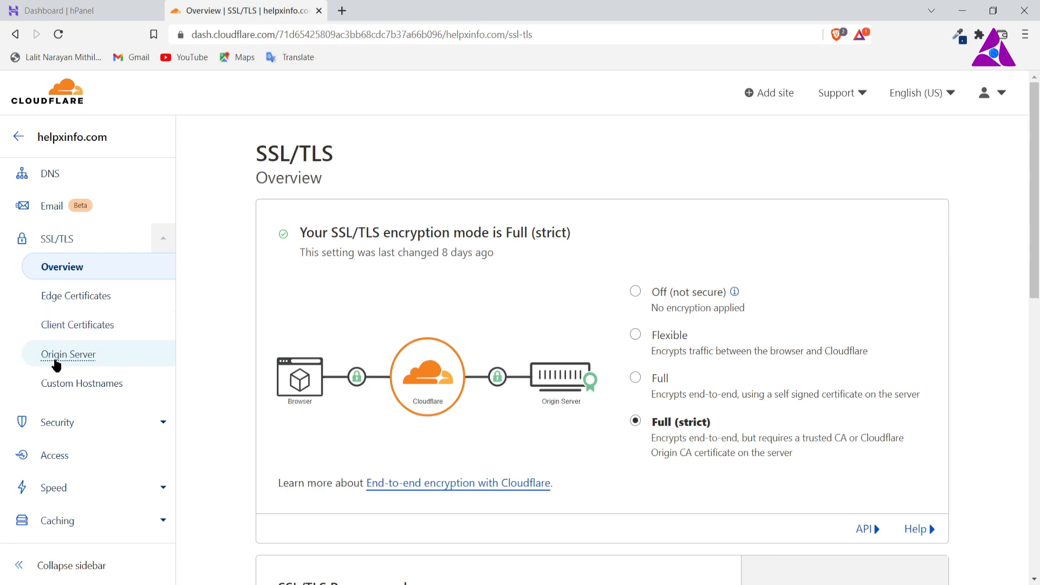
Step: Start a new origin certificate for the origin server and remove the default hostnames *.helpxinfo.com and helpxinfo.com
{"action": "left_click", "coordinate": [96, 358]}
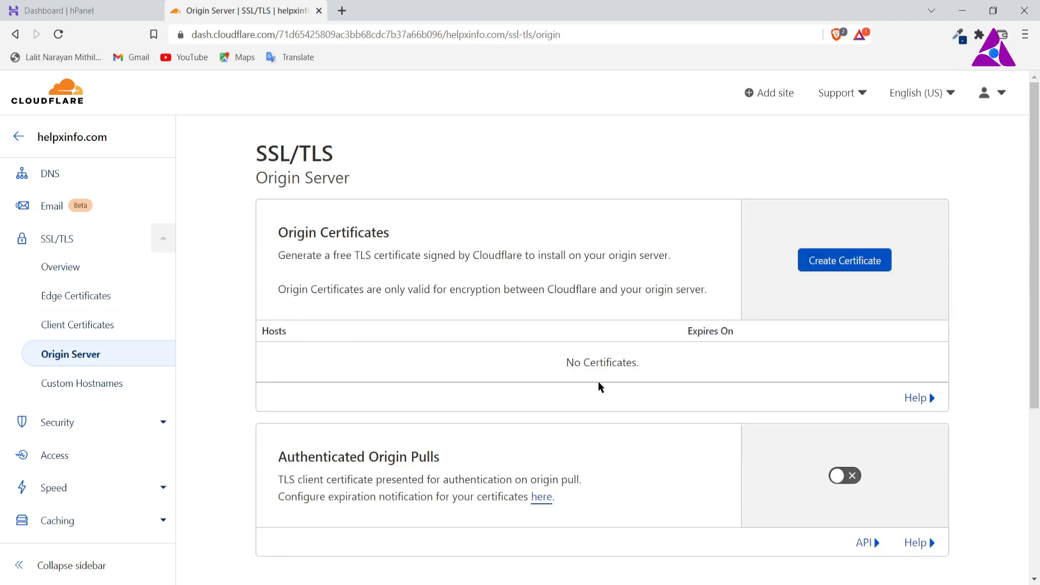
{"action": "left_click", "coordinate": [821, 261]}
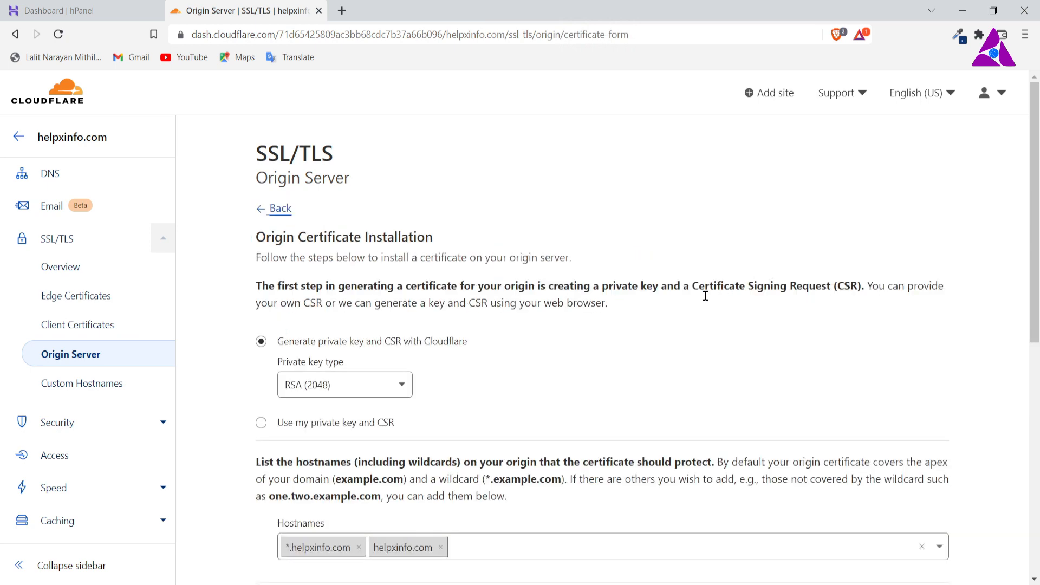
{"action": "scroll", "coordinate": [489, 329], "scroll_direction": "down", "scroll_amount": 3}
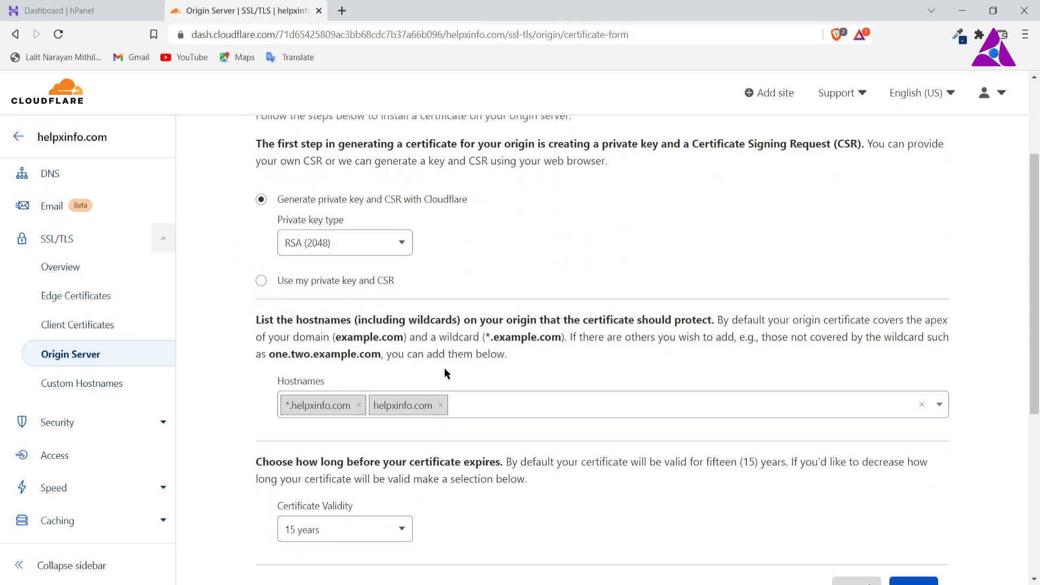
{"action": "left_click", "coordinate": [441, 405]}
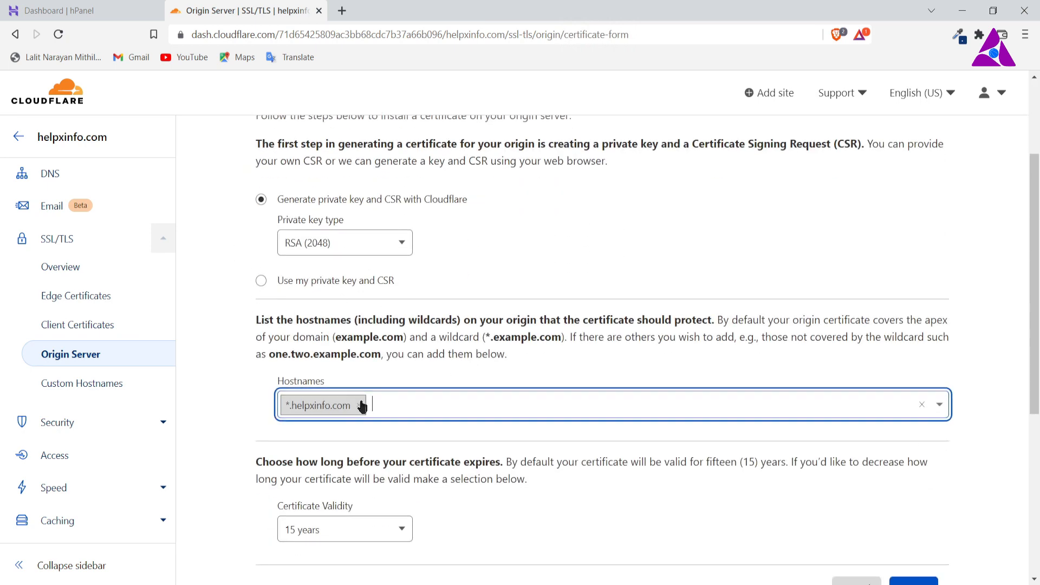
{"action": "left_click", "coordinate": [358, 405]}
Step: Remove the remaining default hostname from the origin certificate and add book.helpxinfo.com as its hostname
{"action": "left_click", "coordinate": [366, 403]}
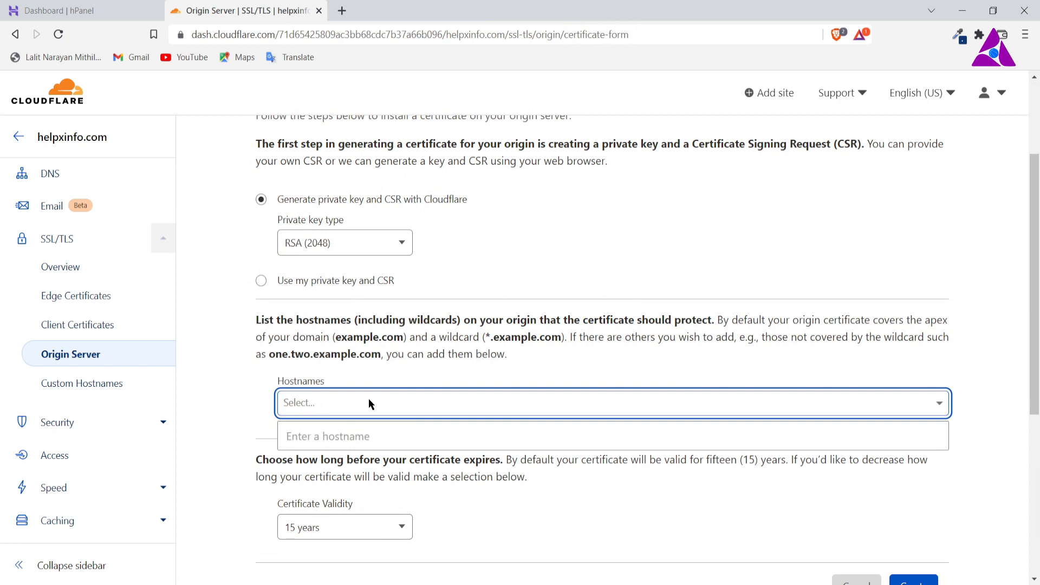
{"action": "type", "text": "book"}
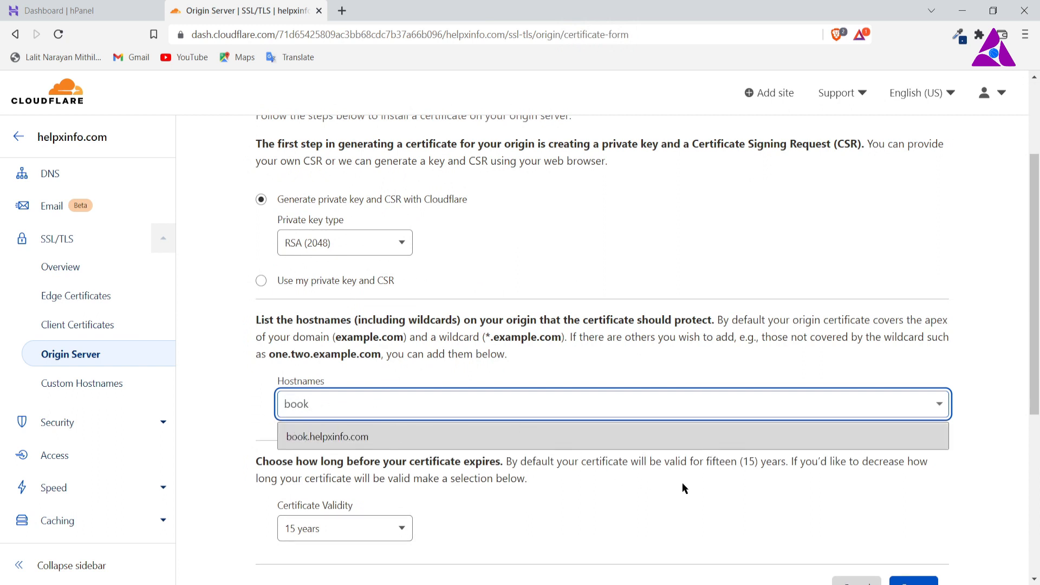
{"action": "left_click", "coordinate": [472, 443]}
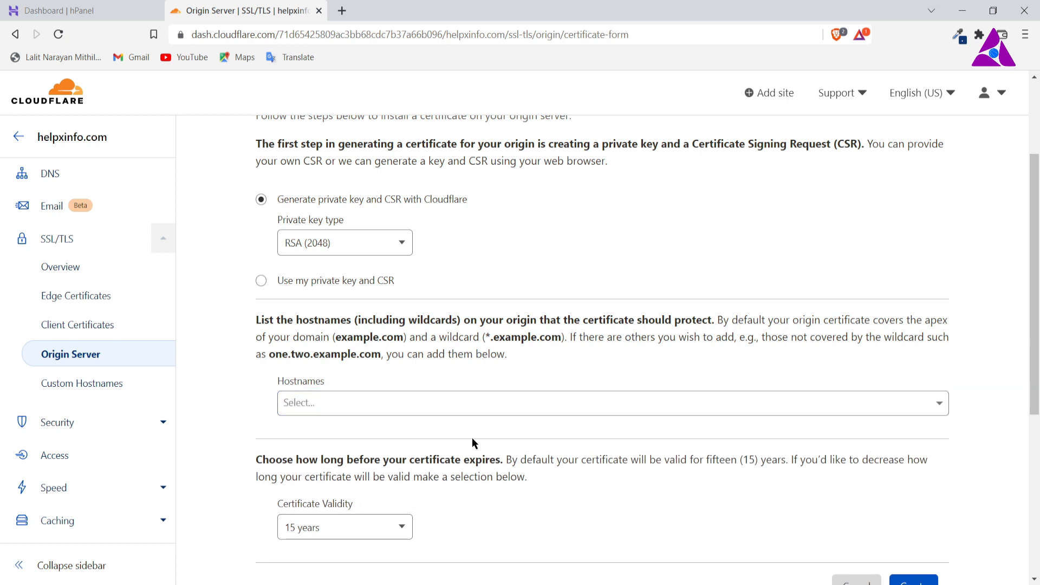
{"action": "left_click", "coordinate": [449, 405]}
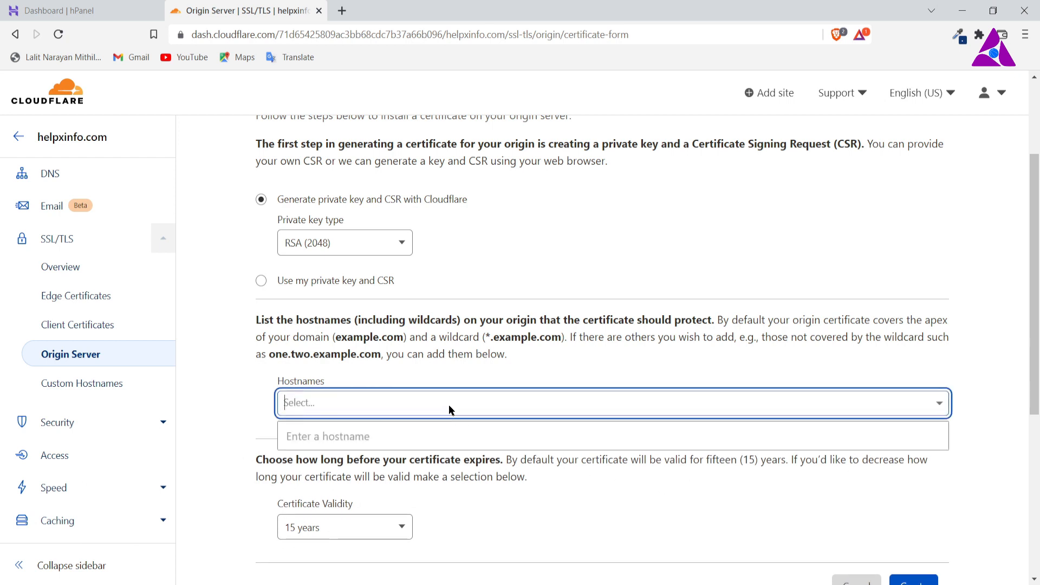
{"action": "type", "text": "book"}
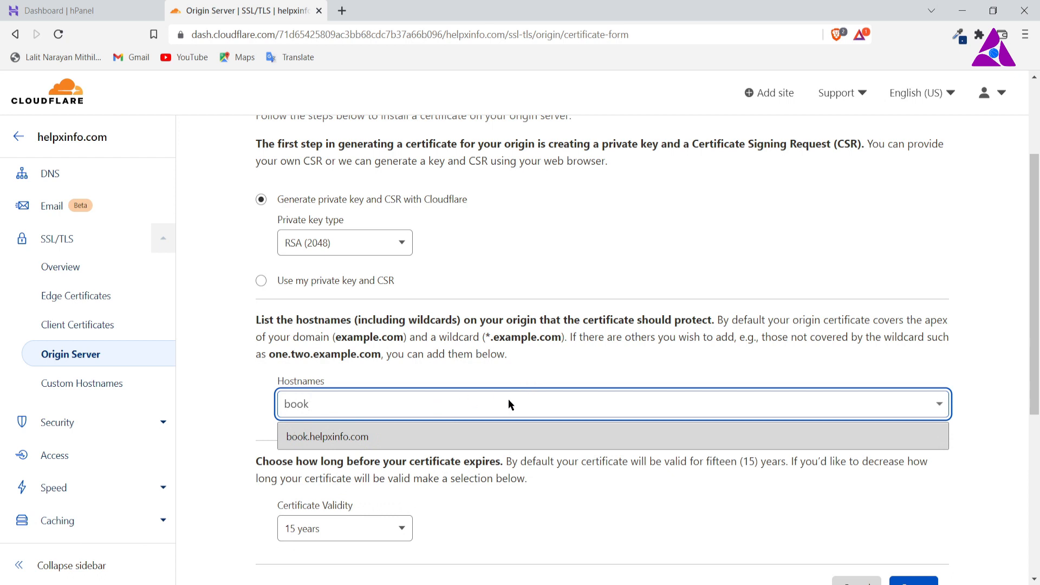
{"action": "key", "text": "Return"}
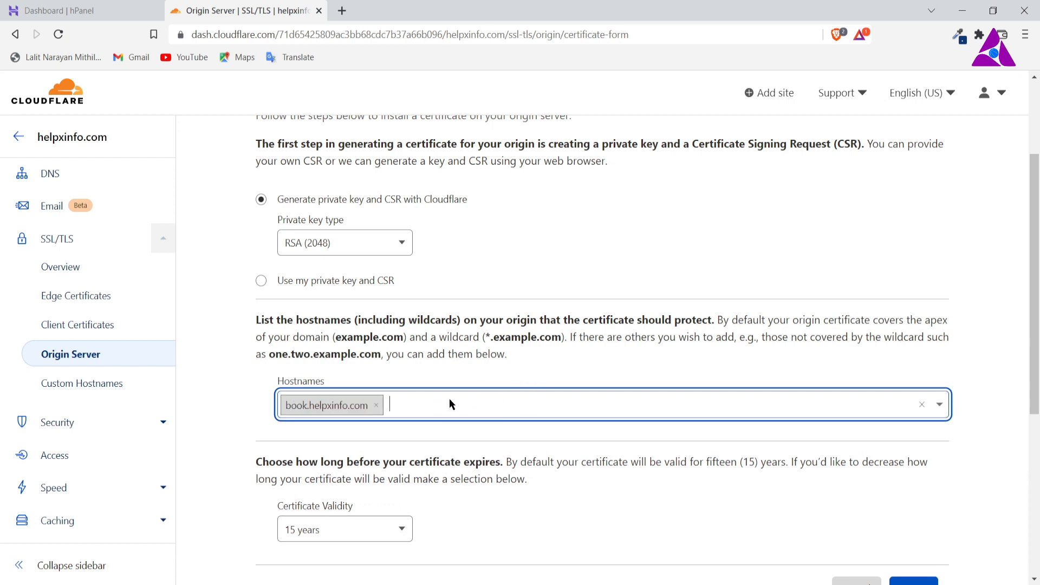
Step: Create the origin certificate with a validity of 15 years
{"action": "scroll", "coordinate": [530, 412], "scroll_direction": "down", "scroll_amount": 4}
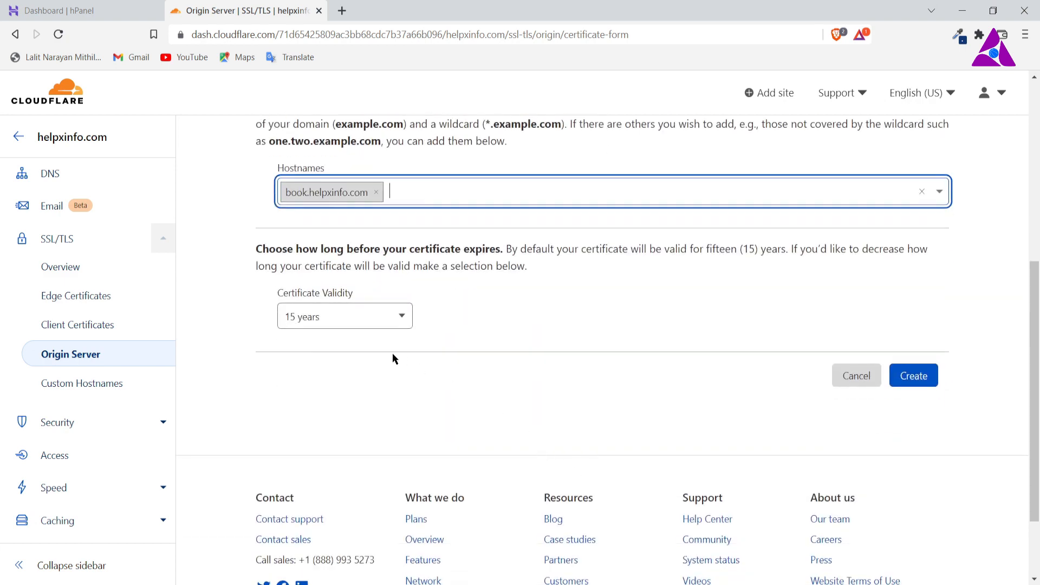
{"action": "left_click", "coordinate": [398, 319]}
{"action": "left_click", "coordinate": [397, 318]}
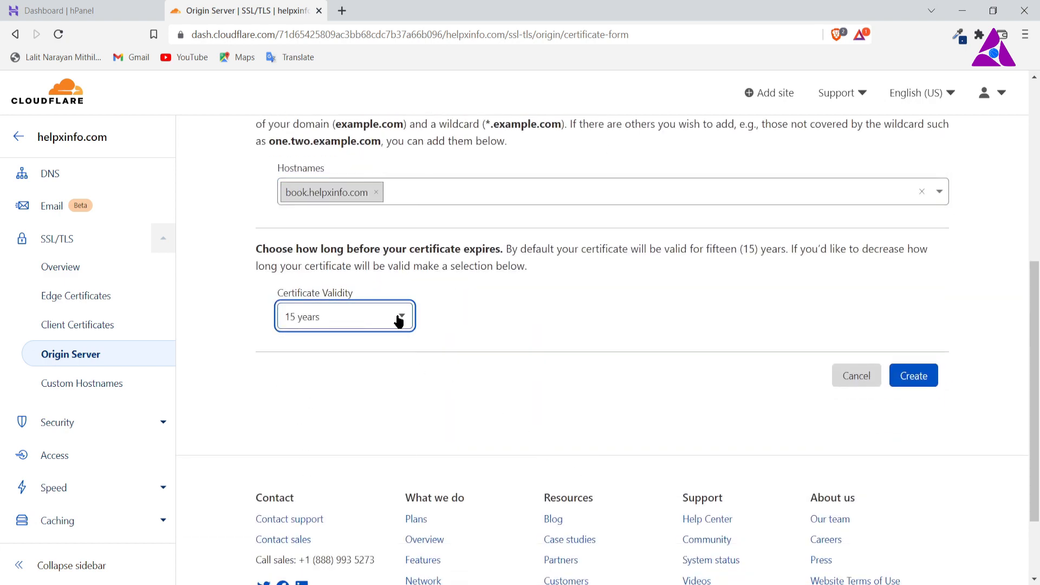
{"action": "left_click", "coordinate": [899, 382]}
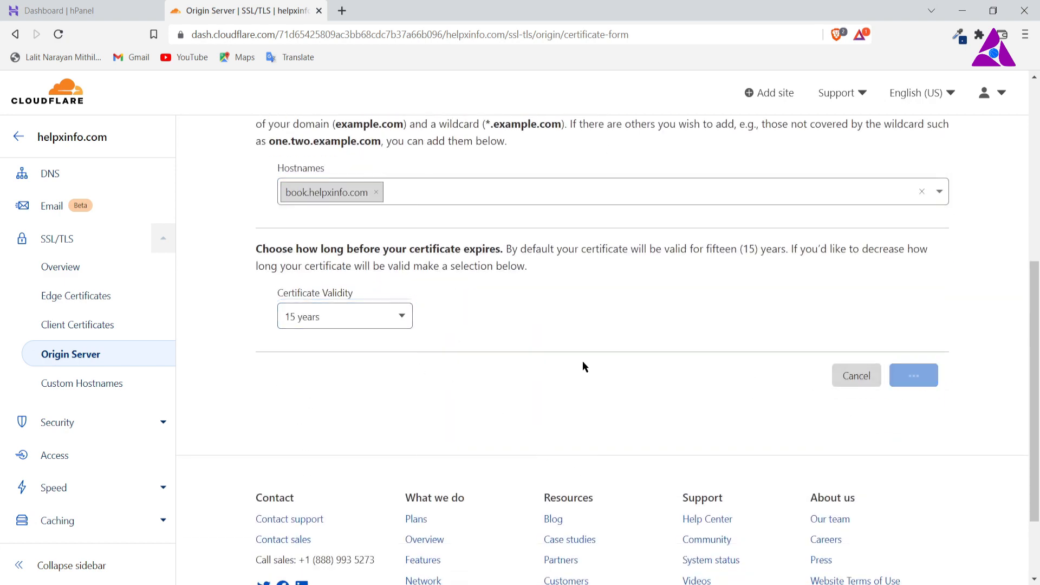
Step: Look over the generated origin certificate and private key on the Origin Certificate Installation page
{"action": "scroll", "coordinate": [580, 362], "scroll_direction": "up", "scroll_amount": 3}
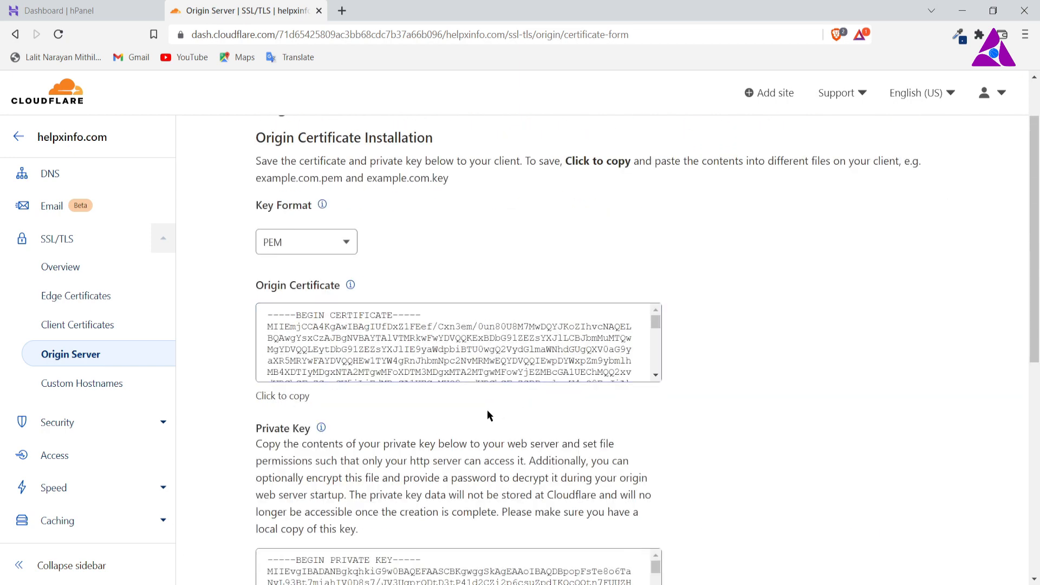
{"action": "scroll", "coordinate": [491, 409], "scroll_direction": "down", "scroll_amount": 5}
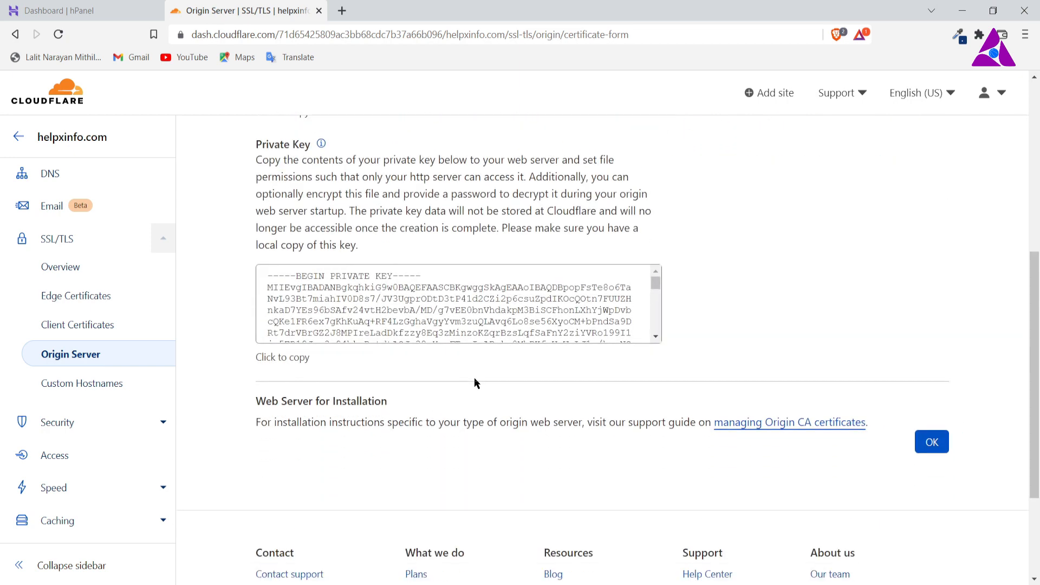
{"action": "scroll", "coordinate": [473, 379], "scroll_direction": "up", "scroll_amount": 3}
{"action": "scroll", "coordinate": [521, 362], "scroll_direction": "down", "scroll_amount": 1}
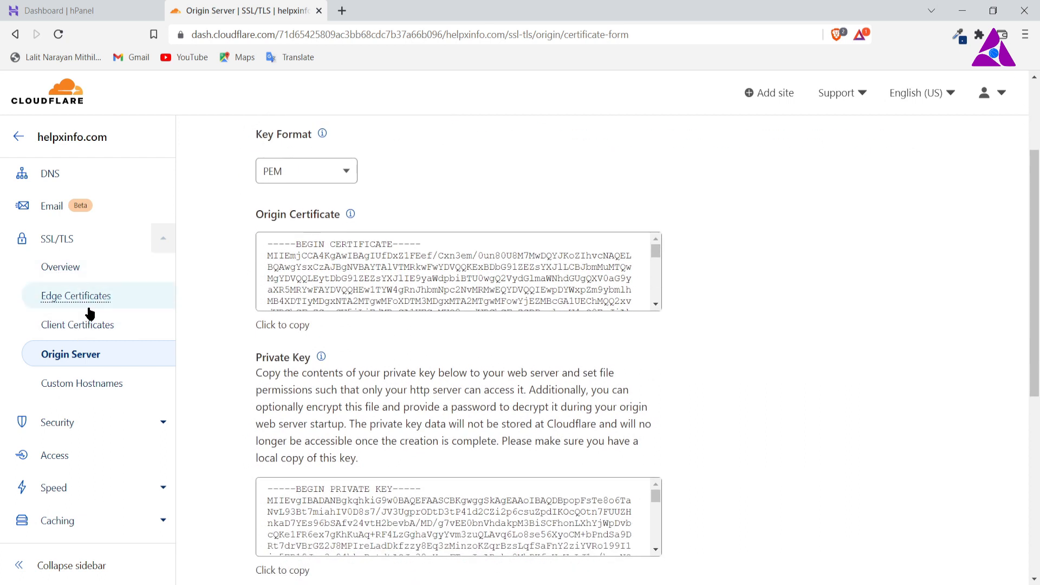
{"action": "scroll", "coordinate": [339, 376], "scroll_direction": "down", "scroll_amount": 2}
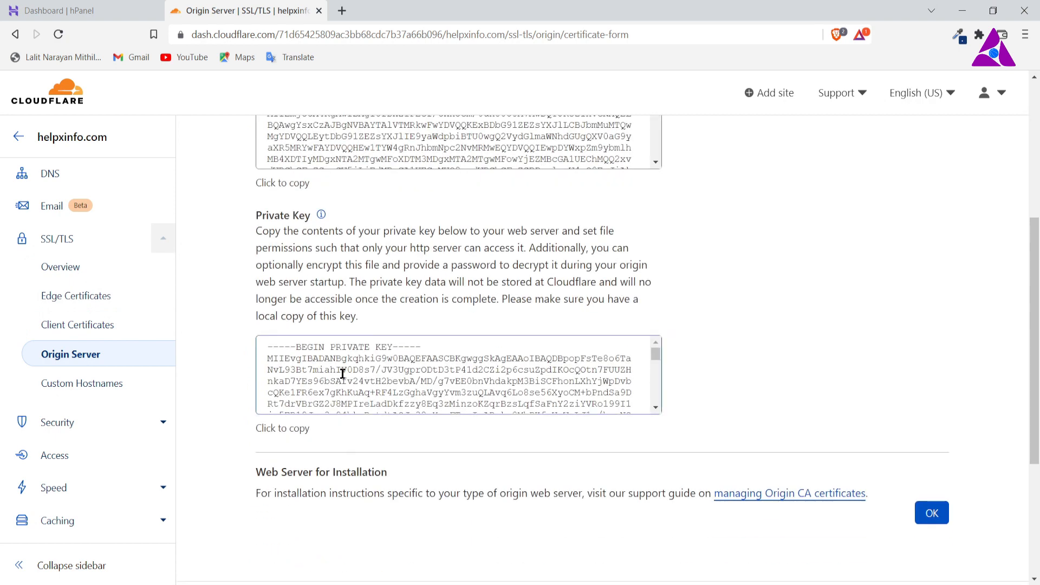
{"action": "scroll", "coordinate": [342, 374], "scroll_direction": "down", "scroll_amount": 3}
{"action": "scroll", "coordinate": [342, 373], "scroll_direction": "up", "scroll_amount": 3}
Step: Switch to Hostinger's SSL certificates, open the management page for book.helpxinfo.com, and uninstall its Lifetime SSL (Let's Encrypt)
{"action": "left_click", "coordinate": [100, 9]}
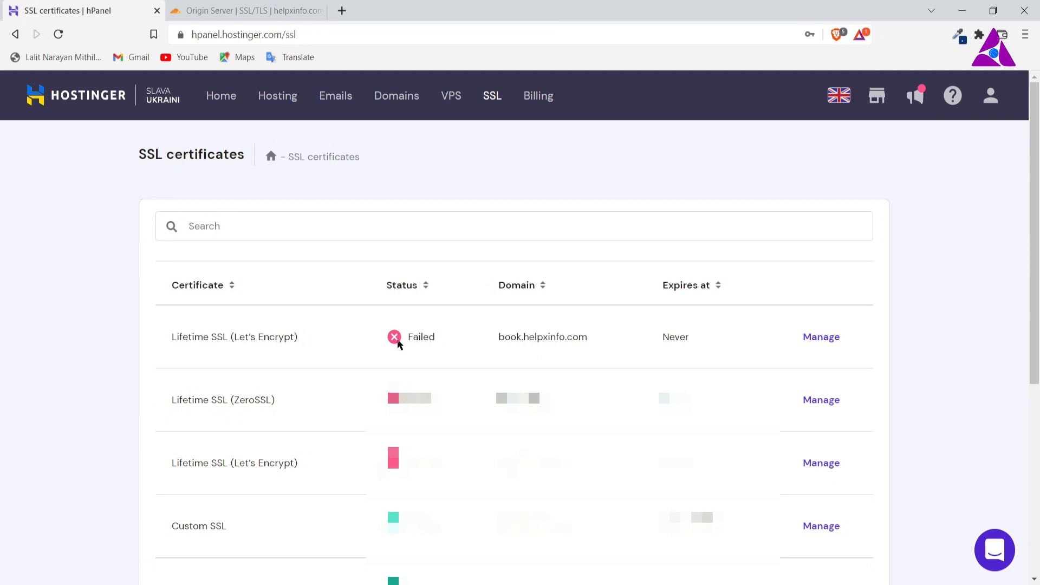
{"action": "left_click", "coordinate": [822, 348]}
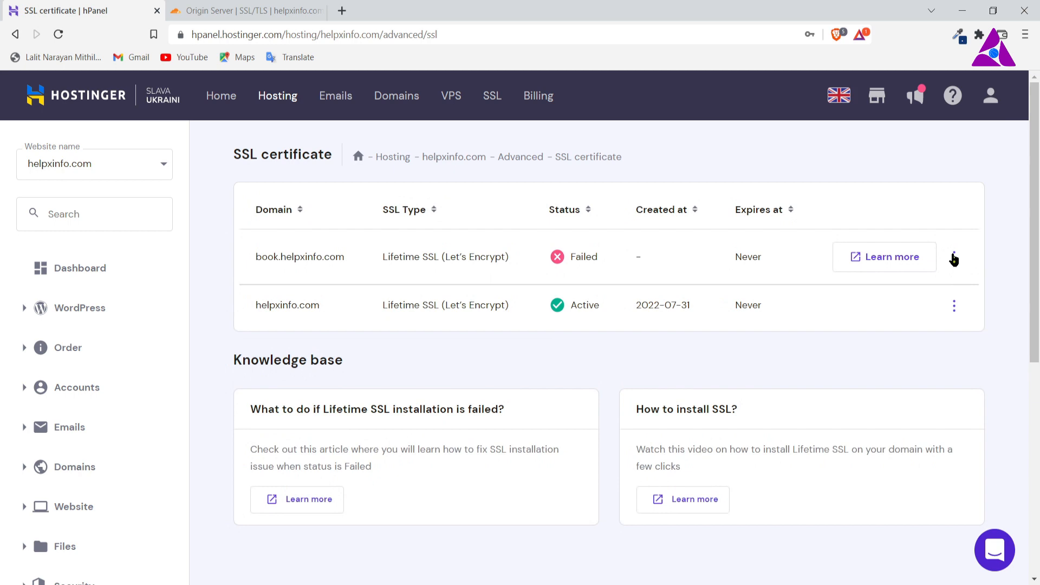
{"action": "left_click", "coordinate": [954, 258]}
{"action": "left_click", "coordinate": [971, 324]}
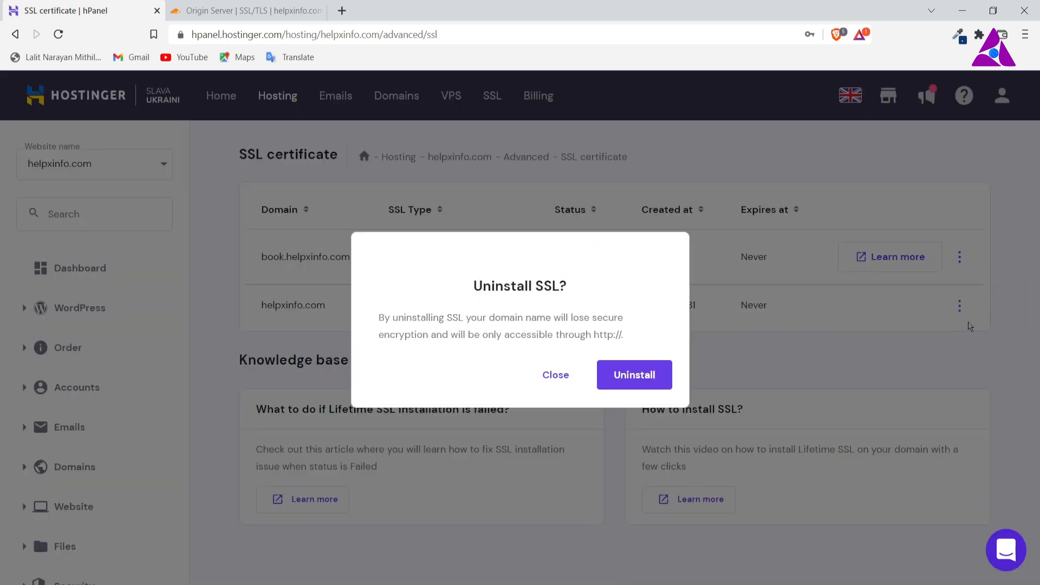
{"action": "left_click", "coordinate": [634, 375]}
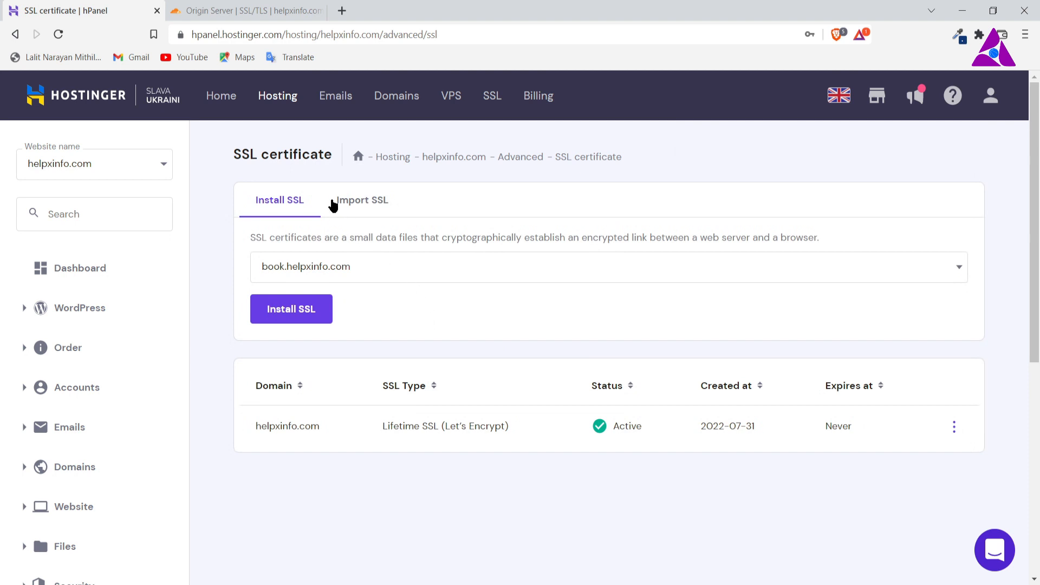
Step: Start an SSL import for book.helpxinfo.com and paste the origin certificate copied from Cloudflare into the Certificate (CRT) field
{"action": "left_click", "coordinate": [367, 207]}
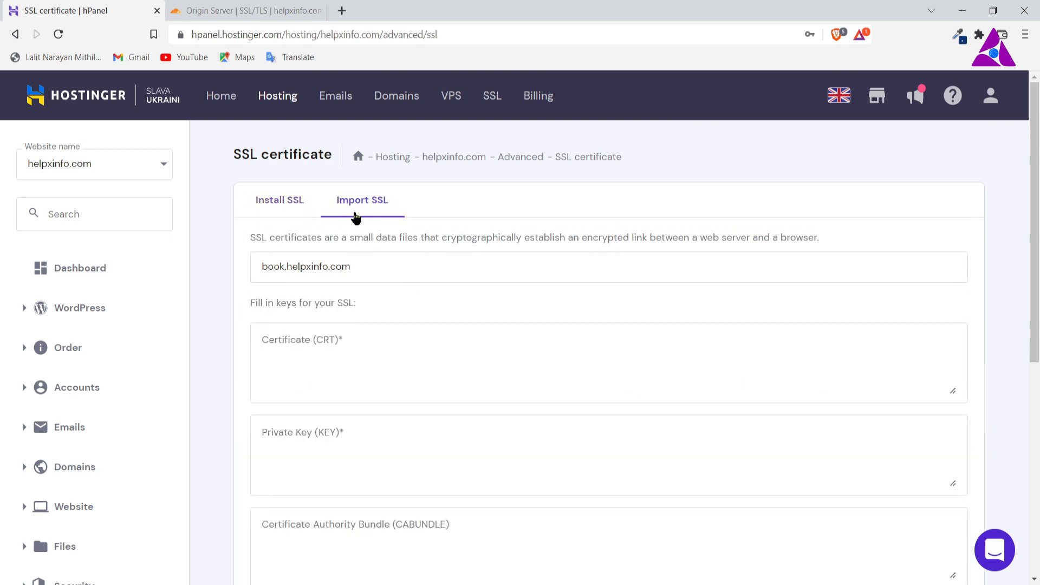
{"action": "left_click", "coordinate": [296, 355]}
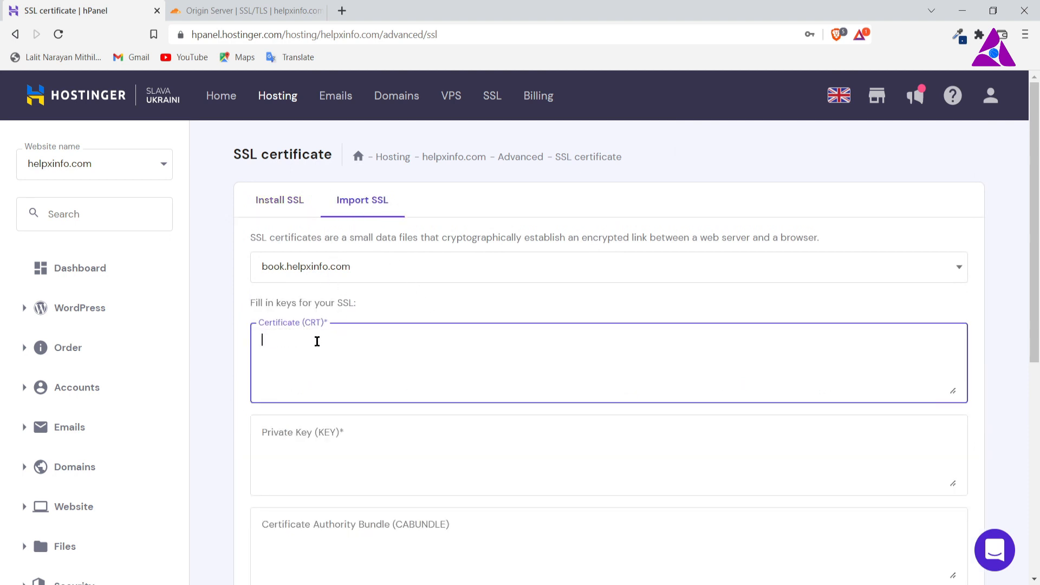
{"action": "left_click", "coordinate": [214, 10]}
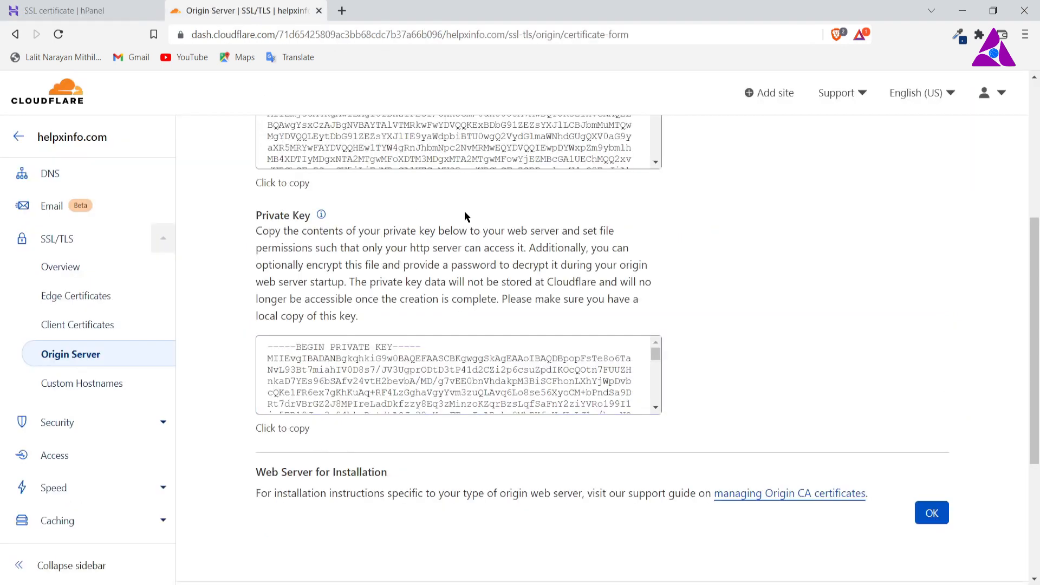
{"action": "scroll", "coordinate": [412, 215], "scroll_direction": "up", "scroll_amount": 4}
{"action": "left_click", "coordinate": [298, 400]}
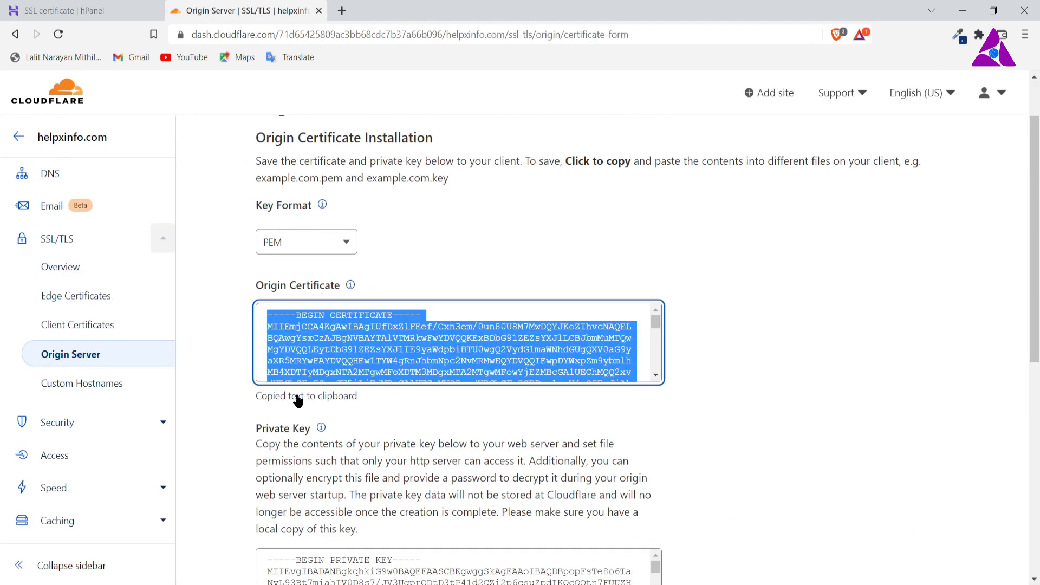
{"action": "left_click", "coordinate": [306, 396]}
{"action": "mouse_move", "coordinate": [350, 286]}
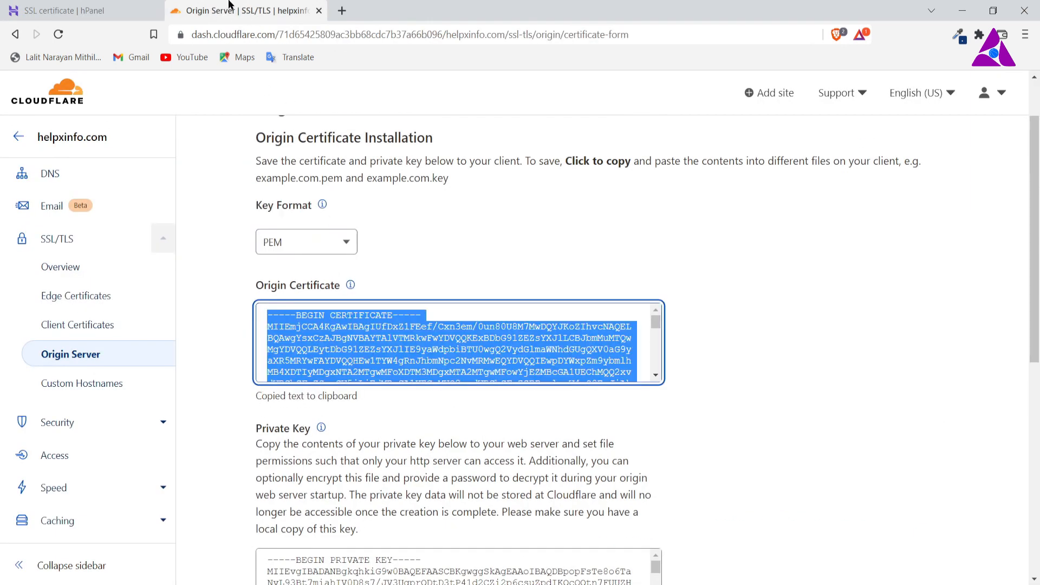
{"action": "left_click", "coordinate": [142, 12]}
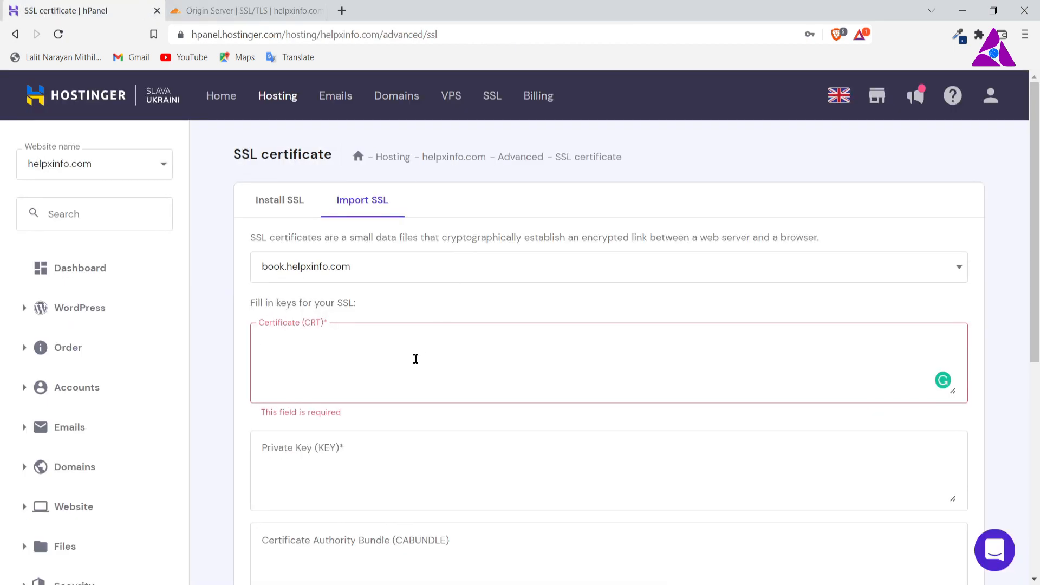
{"action": "left_click", "coordinate": [416, 359]}
{"action": "key", "text": "ctrl+v"}
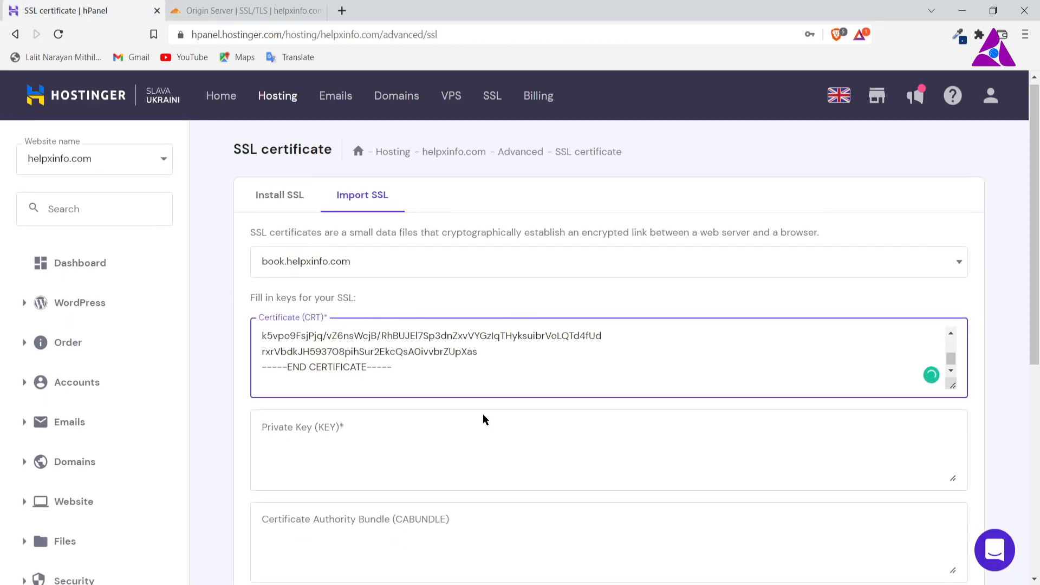
Step: Copy the private key from Cloudflare and paste it into the Private Key (KEY) field of Hostinger's SSL import form
{"action": "scroll", "coordinate": [482, 414], "scroll_direction": "down", "scroll_amount": 2}
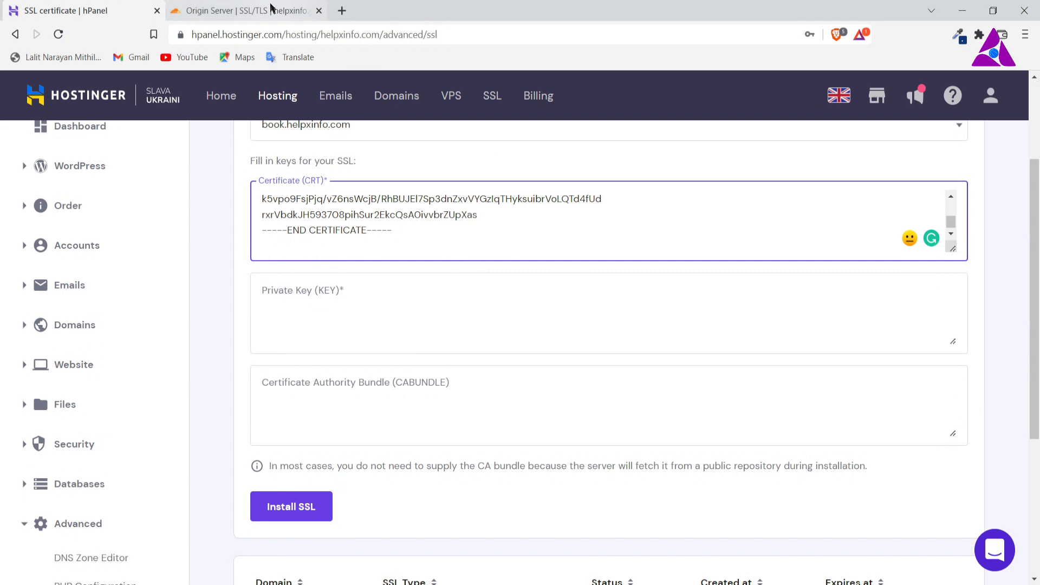
{"action": "left_click", "coordinate": [274, 10]}
{"action": "scroll", "coordinate": [404, 420], "scroll_direction": "down", "scroll_amount": 3}
{"action": "scroll", "coordinate": [346, 435], "scroll_direction": "down", "scroll_amount": 3}
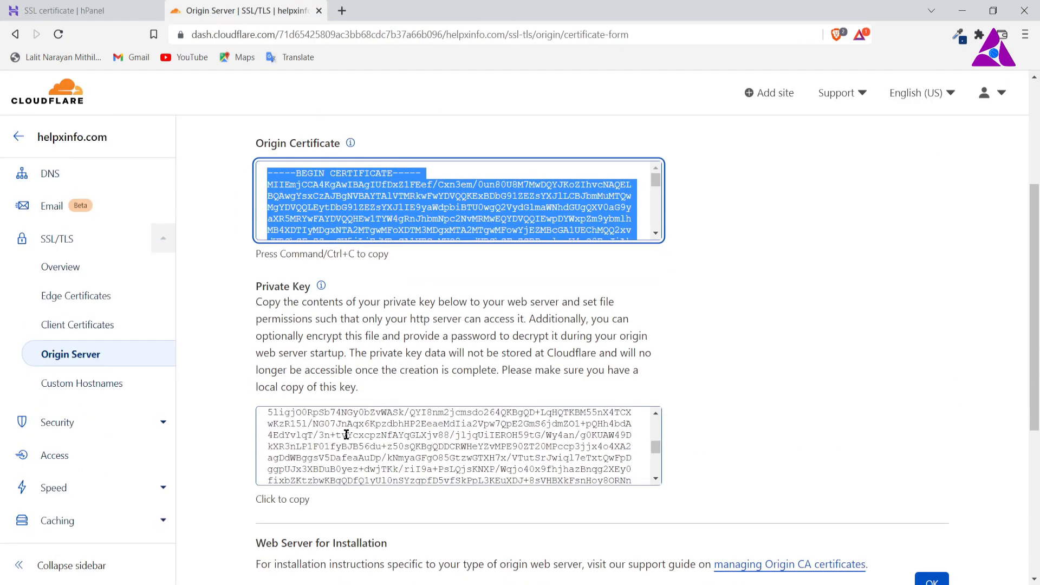
{"action": "left_click", "coordinate": [291, 504]}
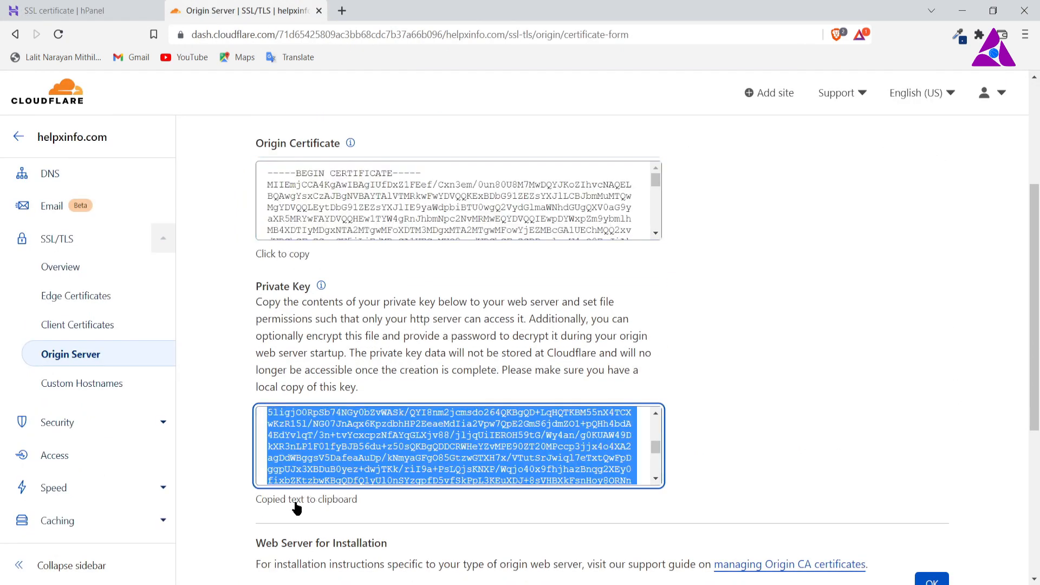
{"action": "left_click", "coordinate": [111, 8]}
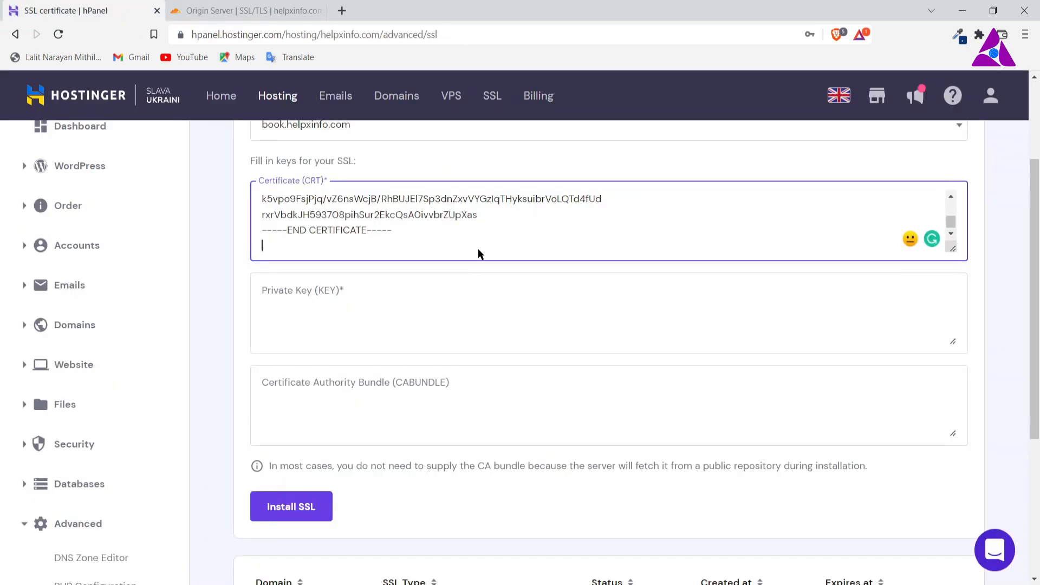
{"action": "left_click", "coordinate": [366, 312]}
{"action": "key", "text": "ctrl+v"}
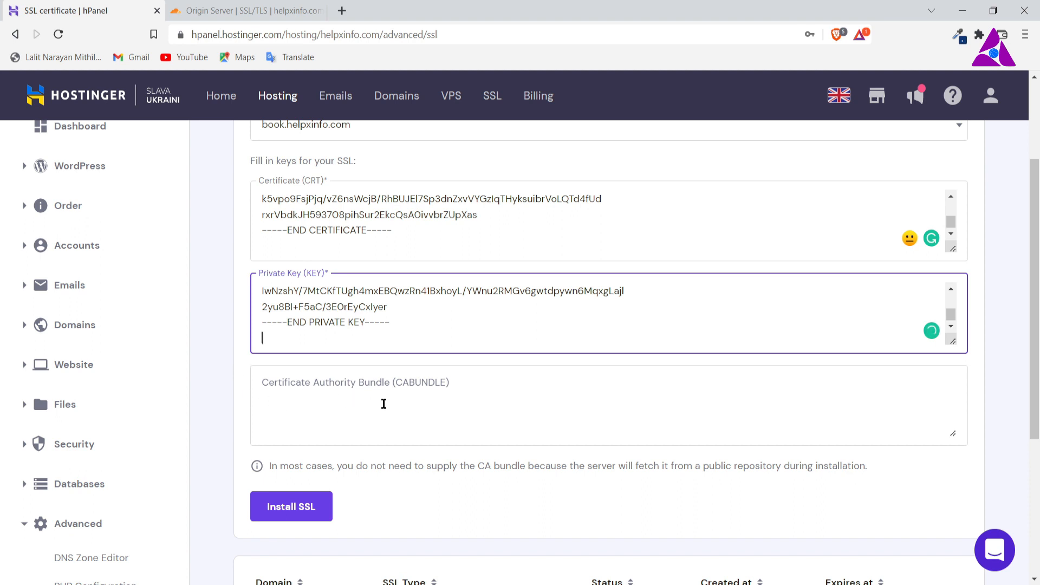
Step: Check the filled-in import form, install the SSL on book.helpxinfo.com without a CA bundle, and dismiss the completion dialog
{"action": "scroll", "coordinate": [524, 451], "scroll_direction": "down", "scroll_amount": 3}
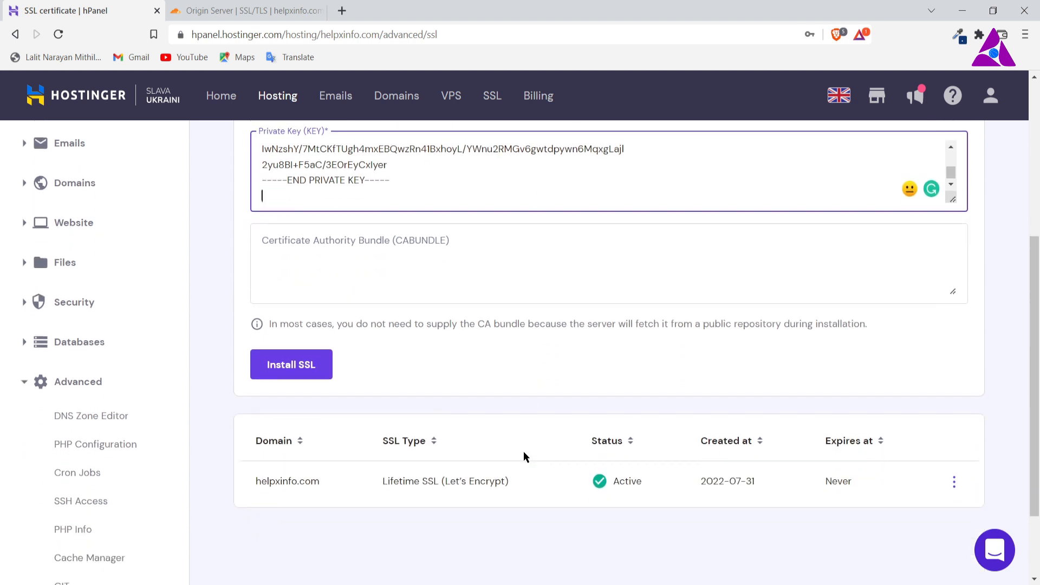
{"action": "scroll", "coordinate": [450, 374], "scroll_direction": "up", "scroll_amount": 1}
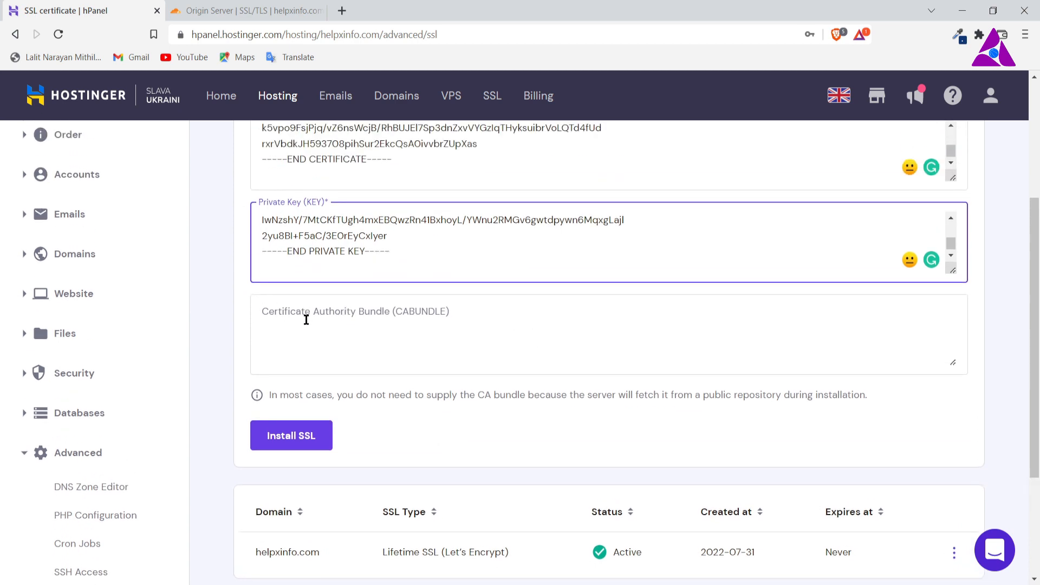
{"action": "scroll", "coordinate": [455, 383], "scroll_direction": "up", "scroll_amount": 2}
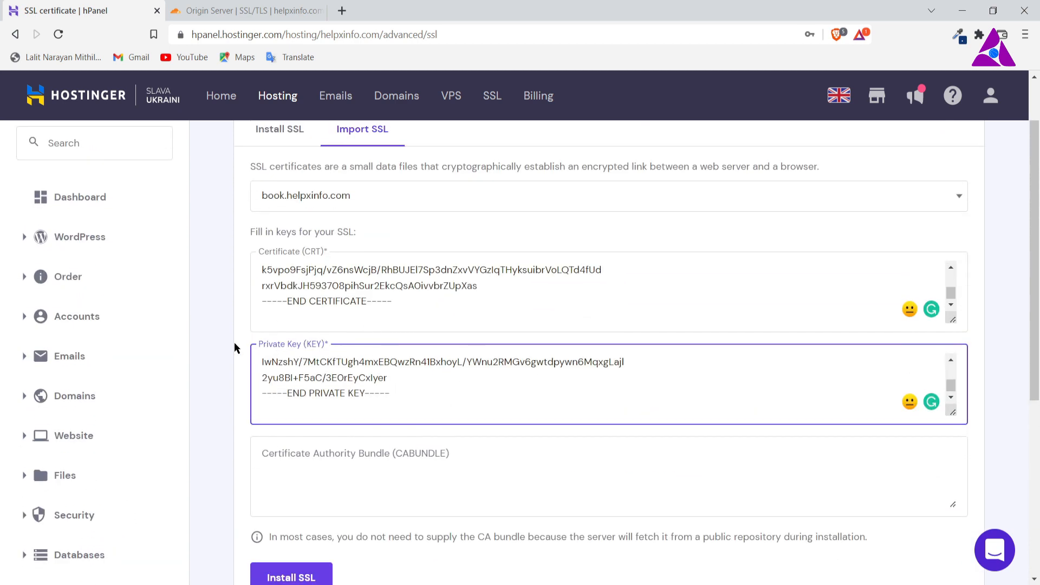
{"action": "scroll", "coordinate": [275, 355], "scroll_direction": "down", "scroll_amount": 3}
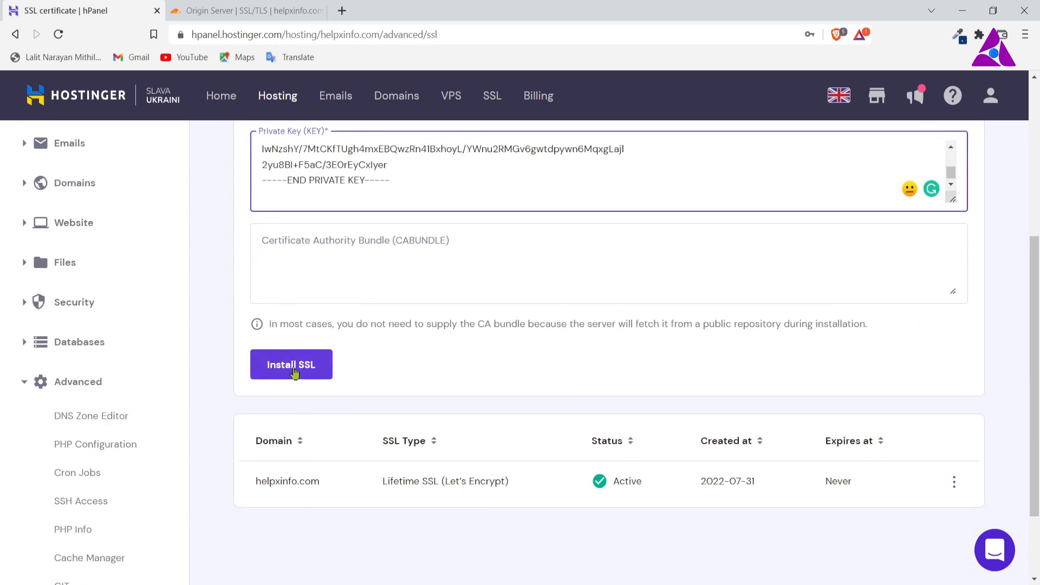
{"action": "left_click", "coordinate": [294, 372]}
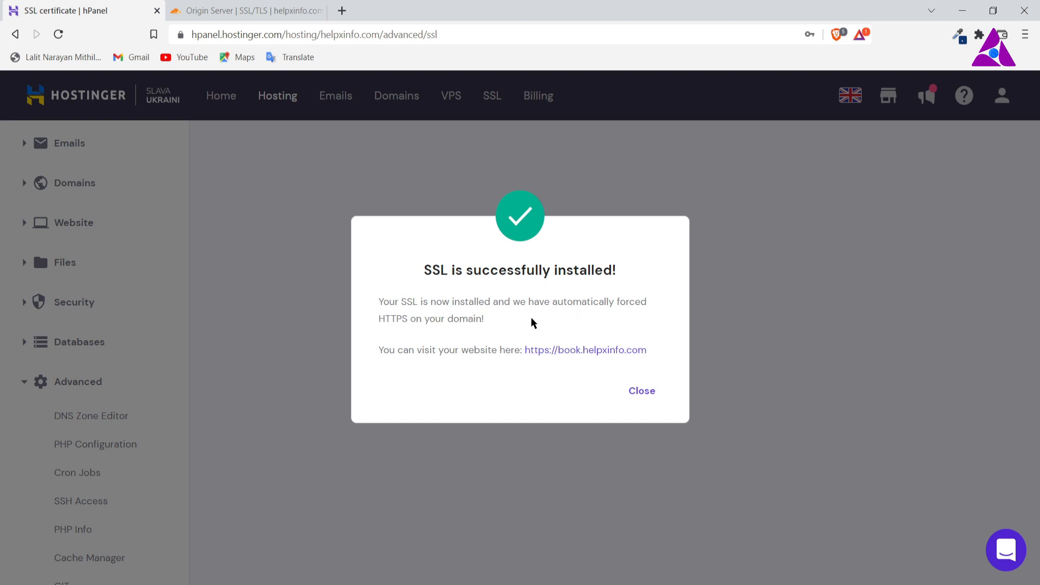
{"action": "left_click", "coordinate": [648, 394]}
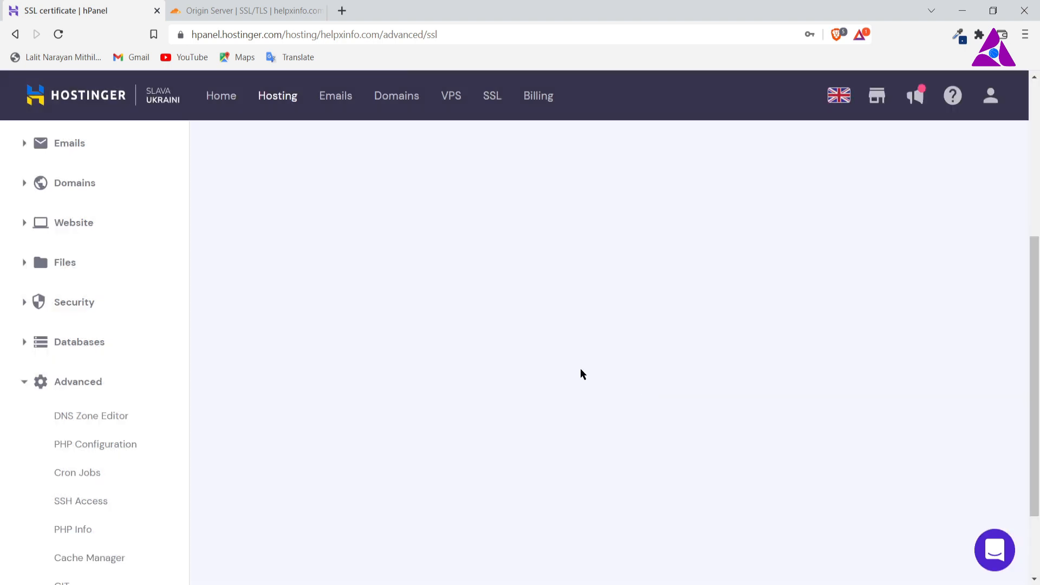
Step: Switch to Cloudflare, open the DNS records of helpxinfo.com, and copy the IPv4 address of the "create" A record
{"action": "scroll", "coordinate": [440, 400], "scroll_direction": "up", "scroll_amount": 5}
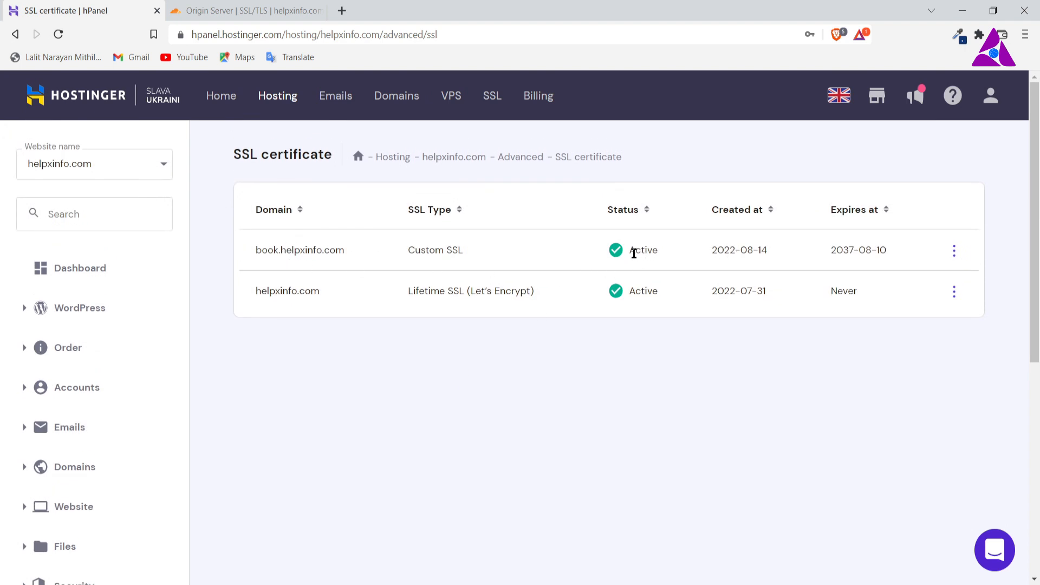
{"action": "left_click", "coordinate": [238, 12]}
{"action": "scroll", "coordinate": [351, 341], "scroll_direction": "up", "scroll_amount": 3}
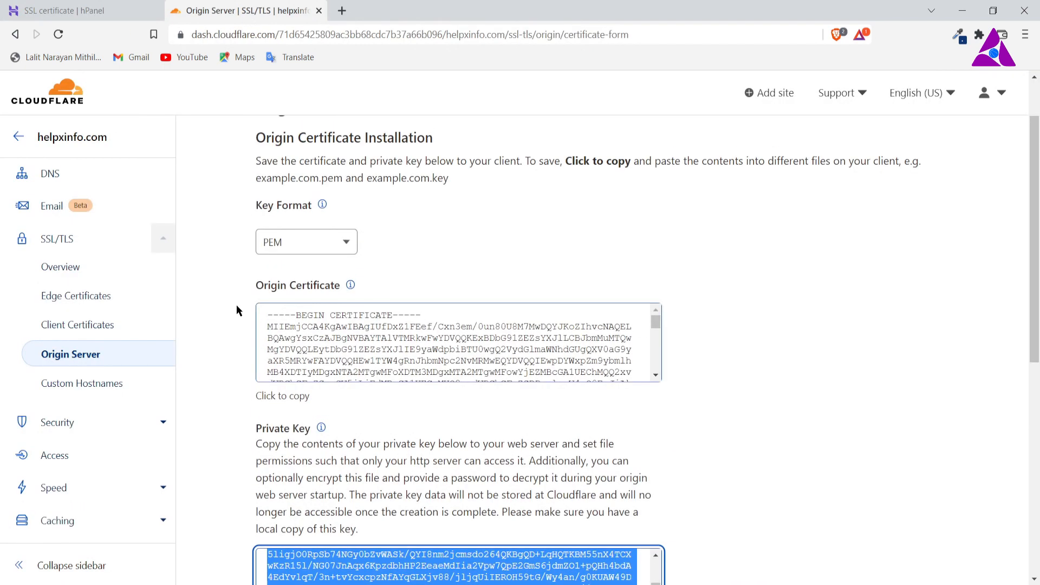
{"action": "left_click", "coordinate": [54, 177]}
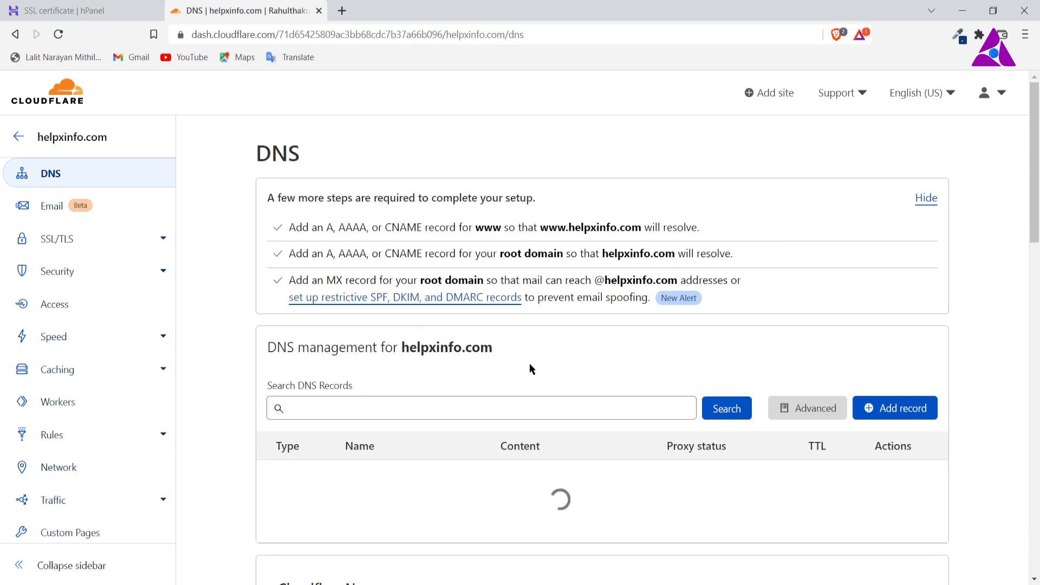
{"action": "scroll", "coordinate": [536, 339], "scroll_direction": "down", "scroll_amount": 1}
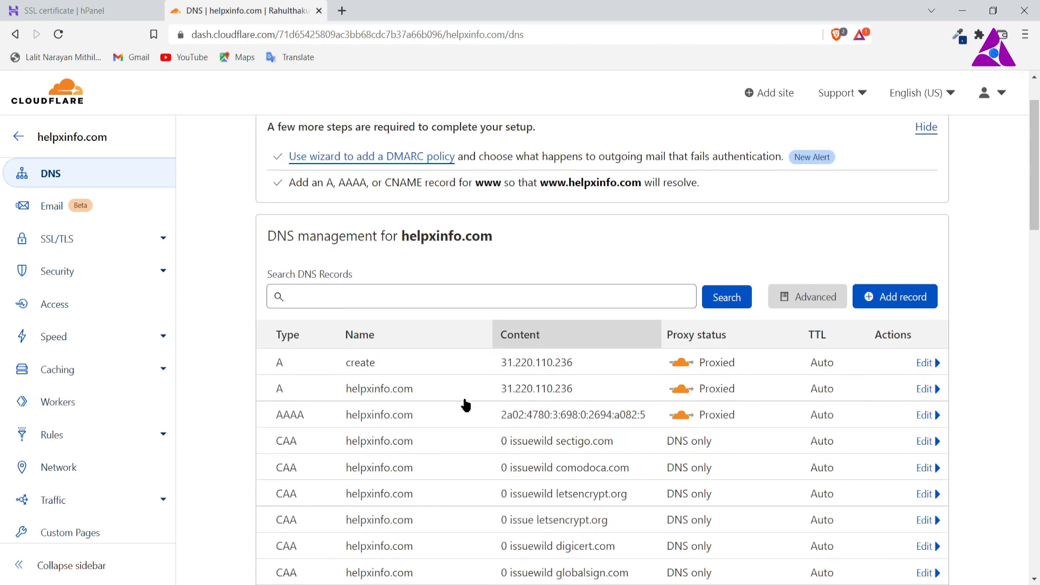
{"action": "scroll", "coordinate": [395, 370], "scroll_direction": "down", "scroll_amount": 1}
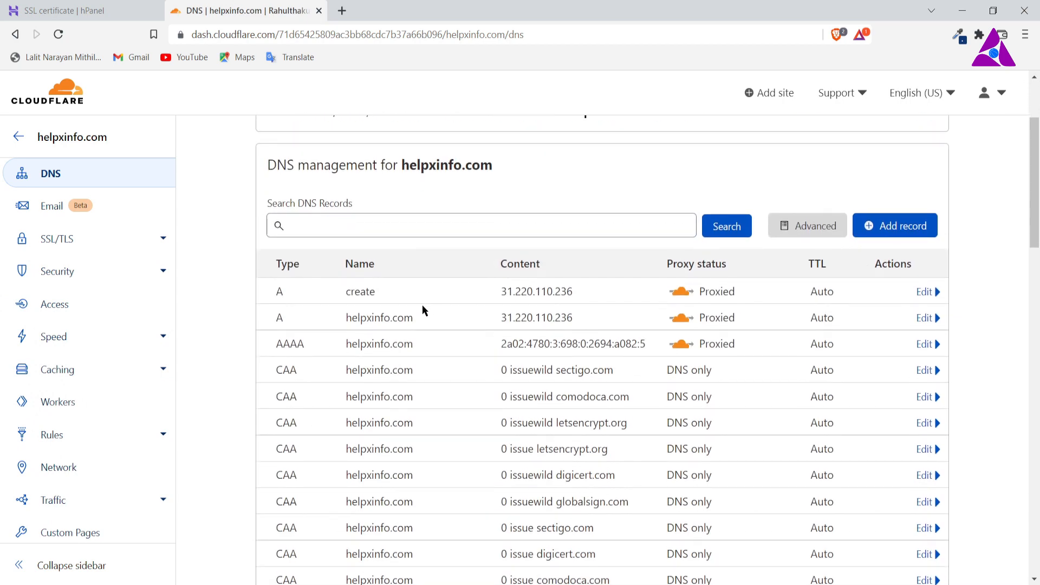
{"action": "left_click_drag", "start_coordinate": [569, 292], "coordinate": [491, 288]}
{"action": "key", "text": "ctrl+c"}
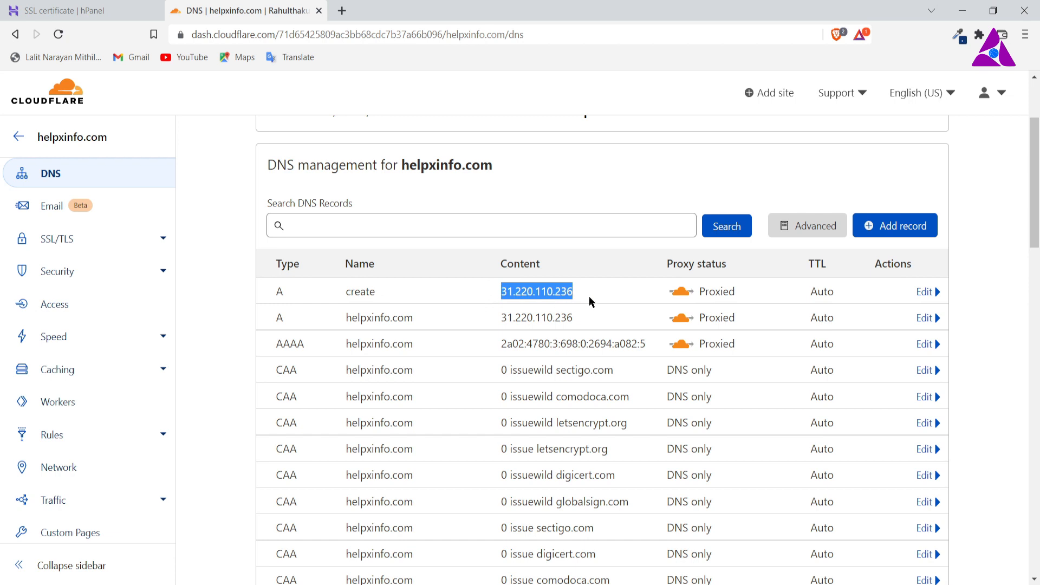
Step: Add a proxied A record named book pointing to 31.220.110.236, save it, and reload the DNS page
{"action": "left_click", "coordinate": [876, 226]}
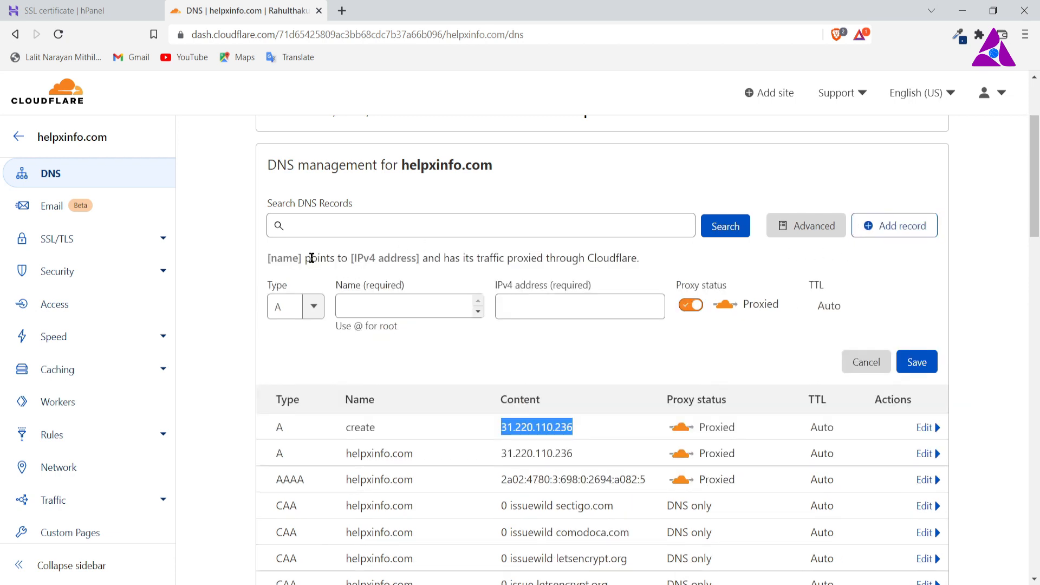
{"action": "left_click", "coordinate": [388, 305]}
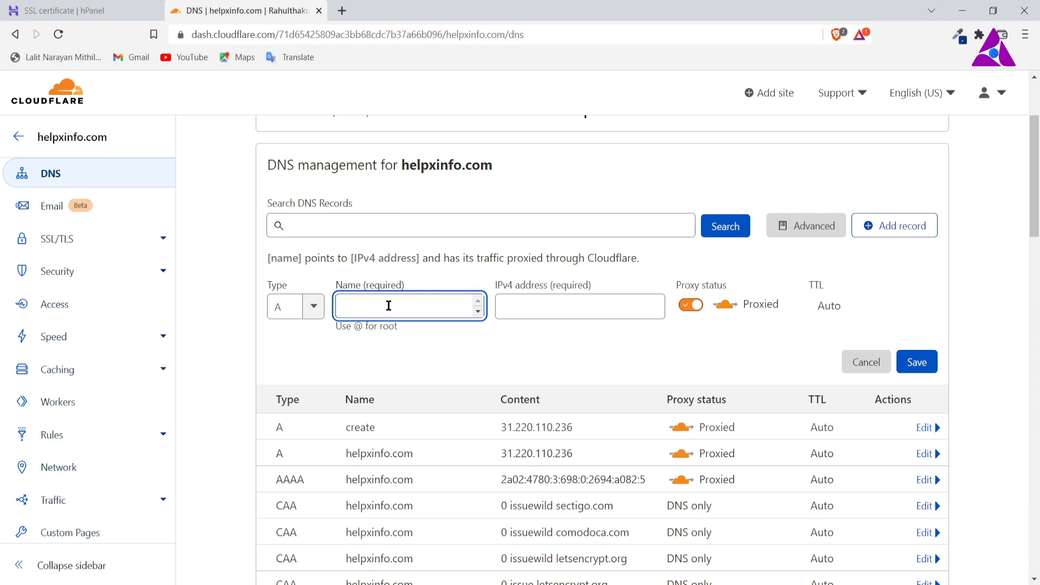
{"action": "type", "text": "book"}
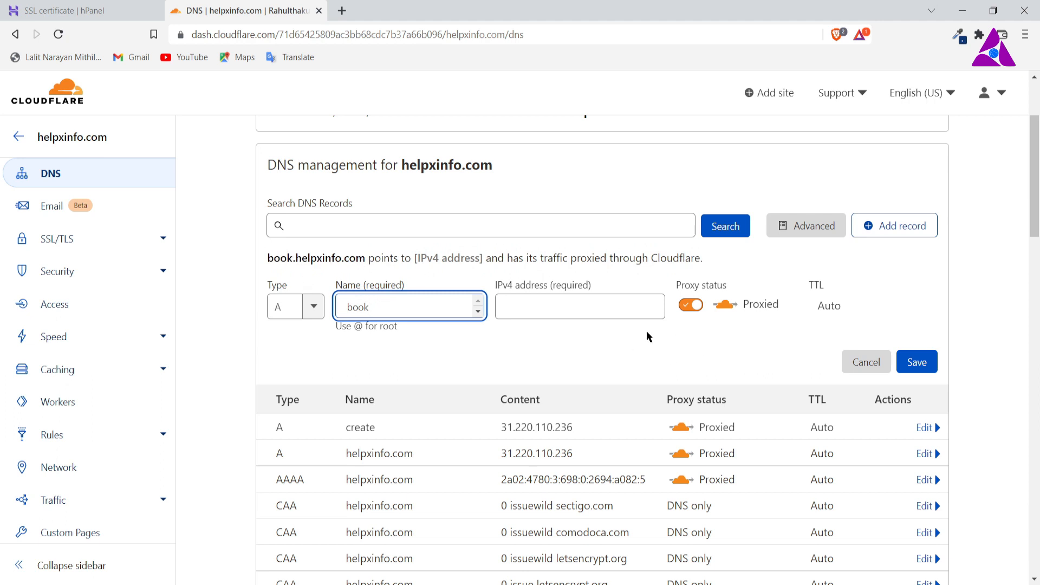
{"action": "left_click", "coordinate": [591, 305]}
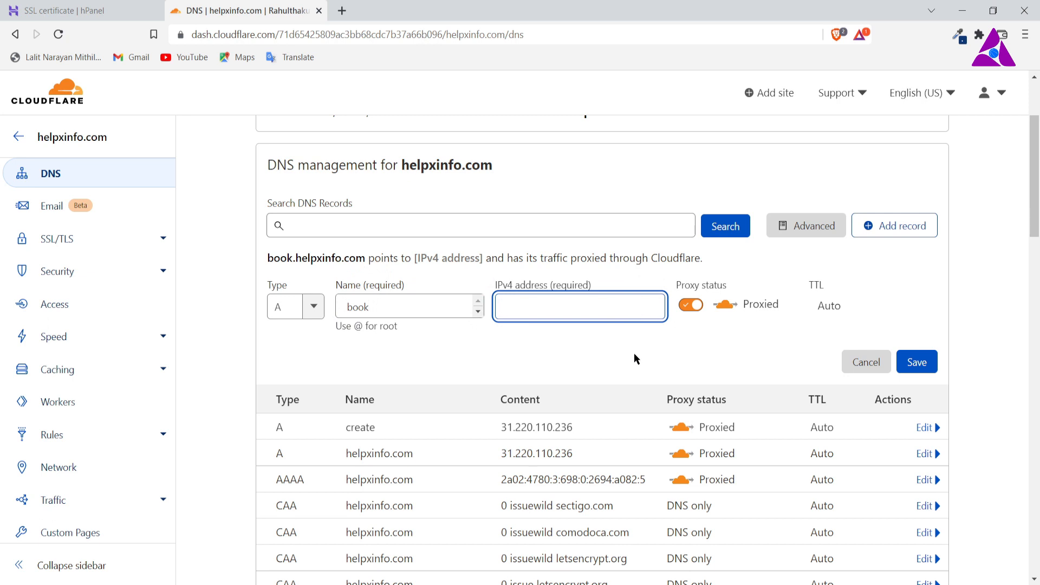
{"action": "key", "text": "ctrl+v"}
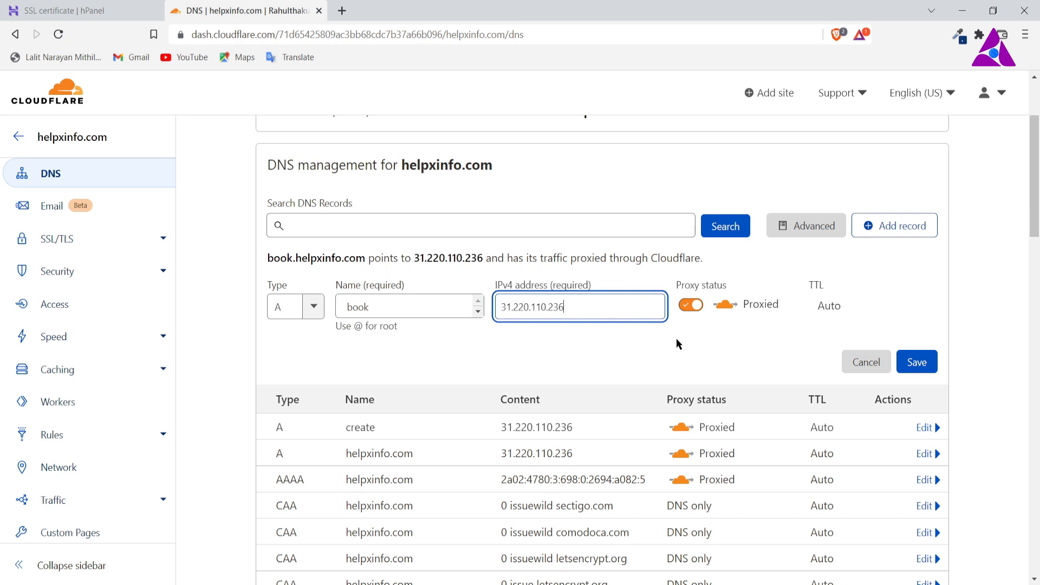
{"action": "left_click", "coordinate": [915, 366]}
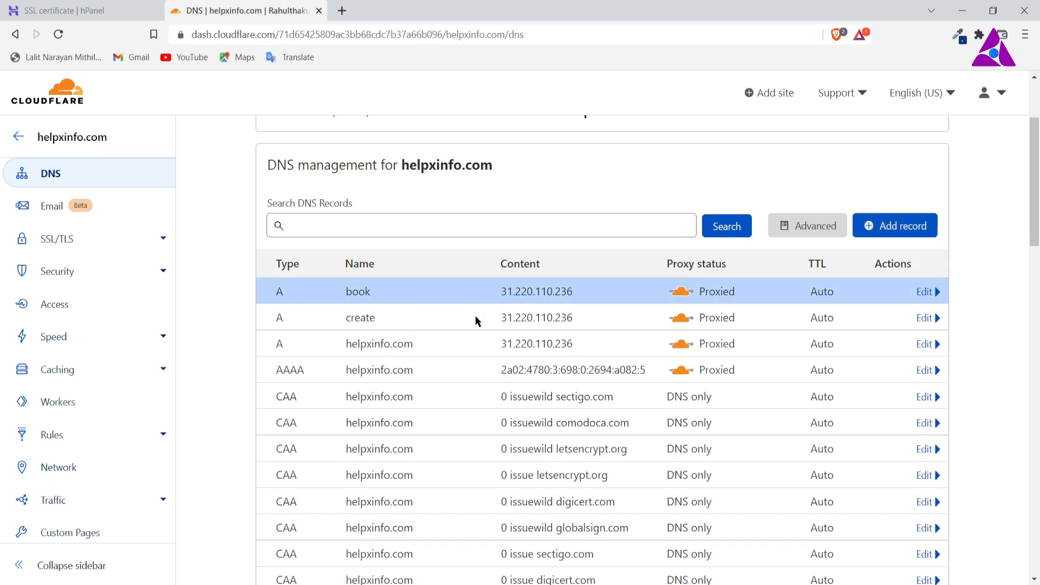
{"action": "left_click", "coordinate": [58, 34]}
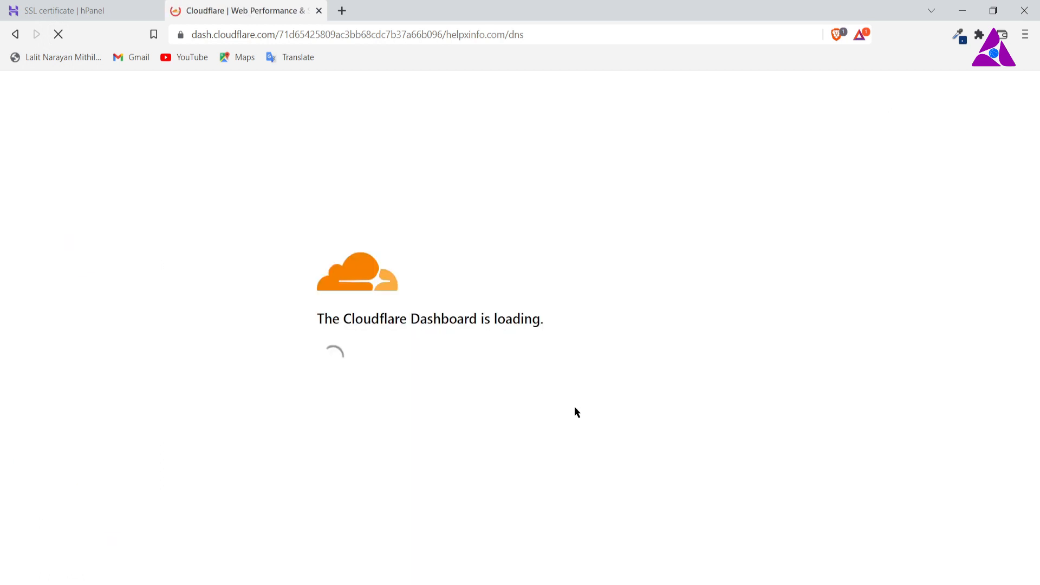
Step: Switch to Hostinger and open the WordPress dashboard of book.helpxinfo.com from the helpxinfo.com hosting account
{"action": "left_click", "coordinate": [71, 11]}
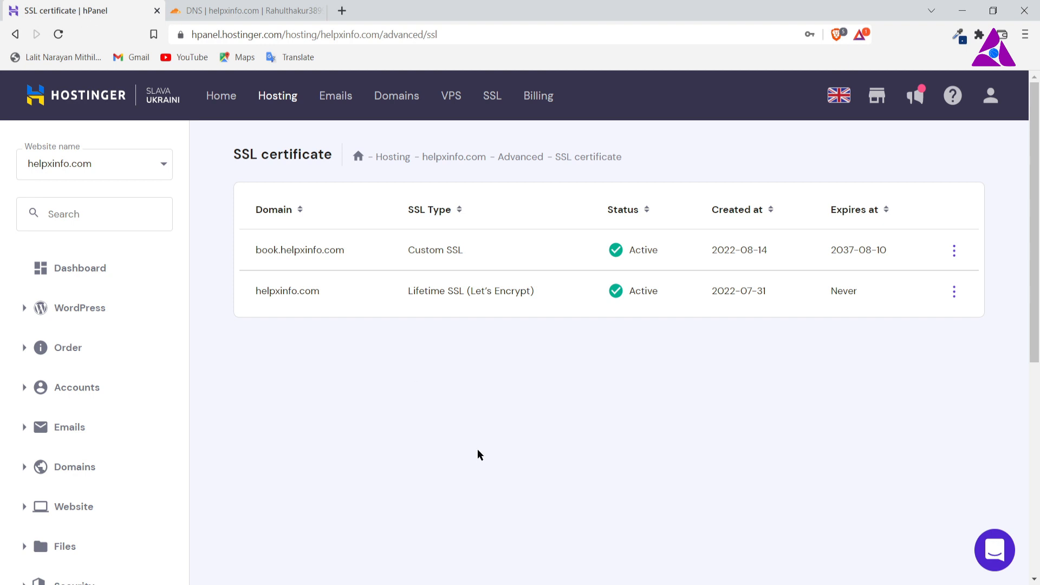
{"action": "scroll", "coordinate": [476, 452], "scroll_direction": "down", "scroll_amount": 1}
{"action": "scroll", "coordinate": [474, 446], "scroll_direction": "up", "scroll_amount": 1}
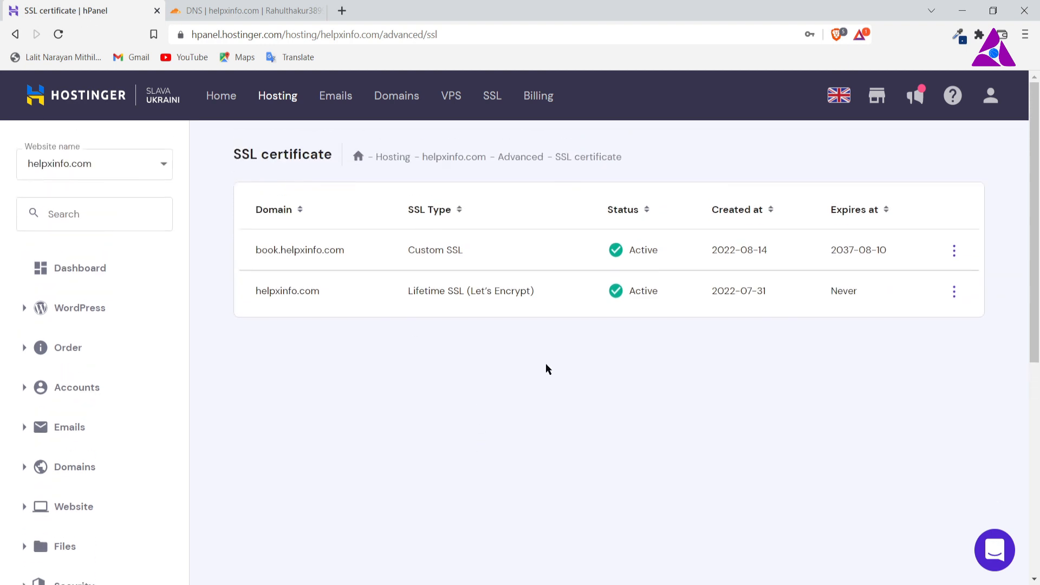
{"action": "left_click", "coordinate": [79, 275]}
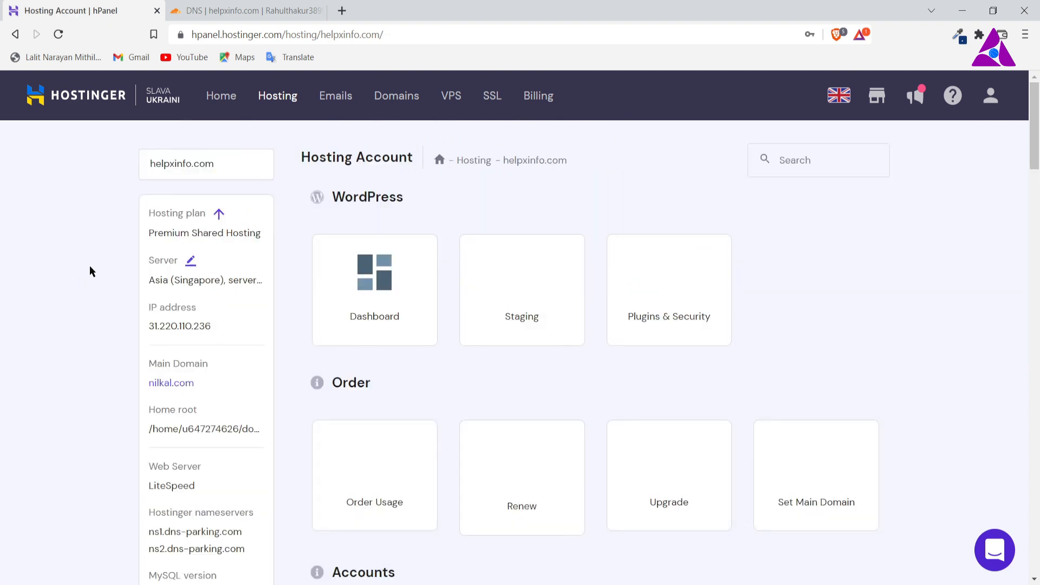
{"action": "left_click", "coordinate": [382, 287]}
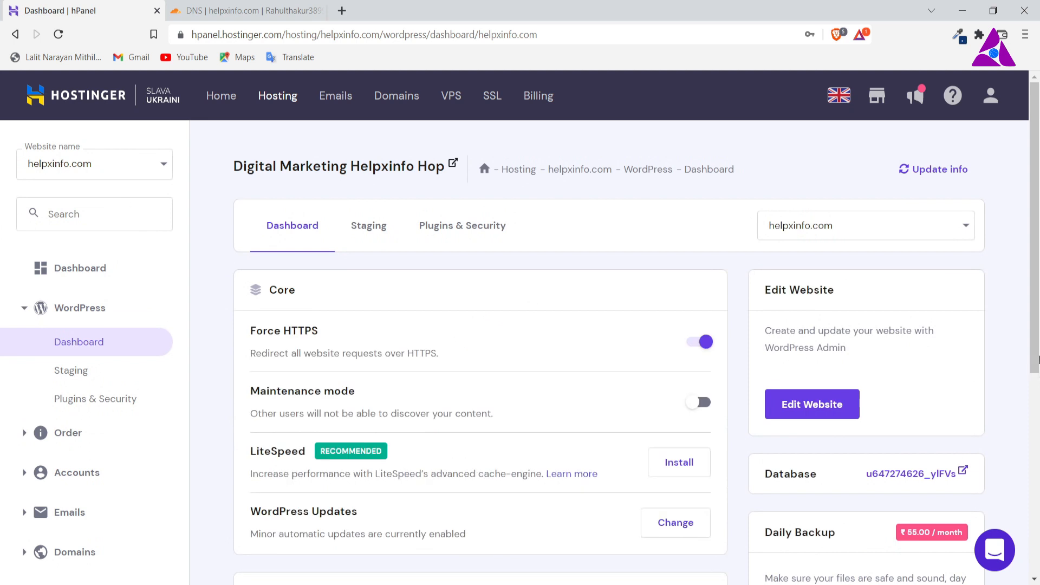
{"action": "left_click", "coordinate": [949, 228]}
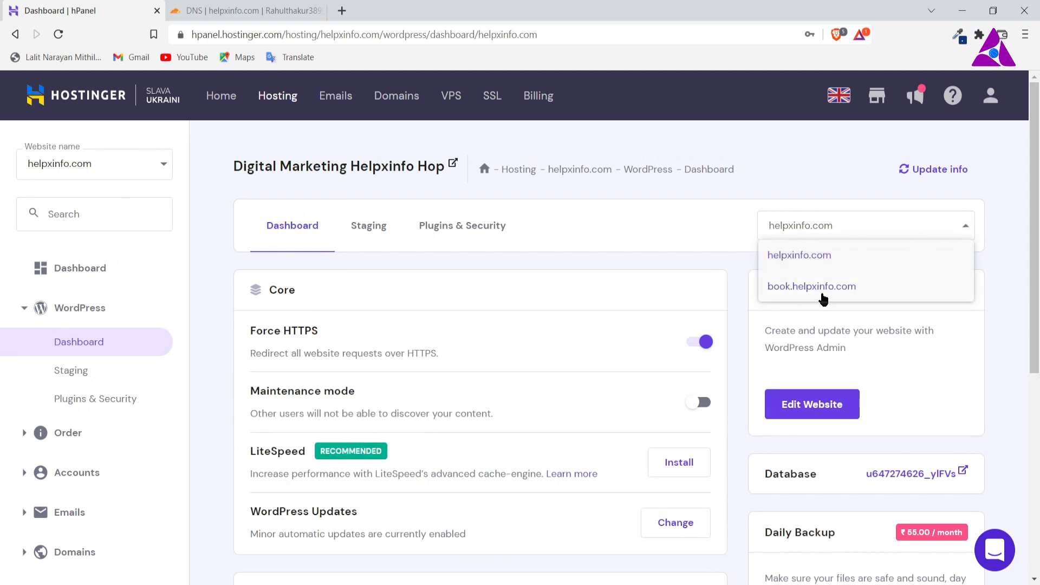
{"action": "left_click", "coordinate": [824, 293]}
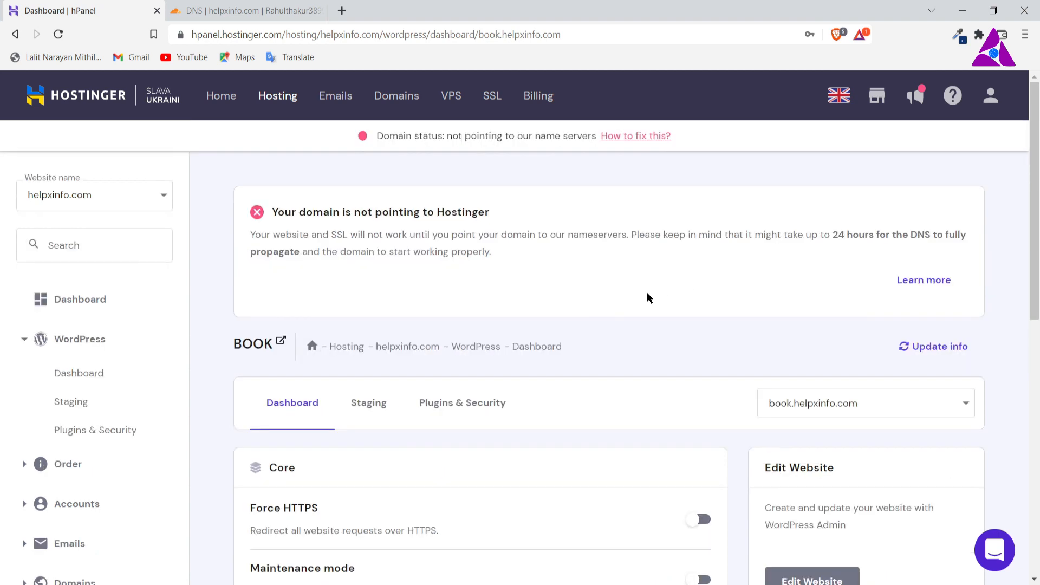
Step: Review the domain status notice and core settings of book.helpxinfo.com, and update its WordPress dashboard information
{"action": "scroll", "coordinate": [648, 298], "scroll_direction": "down", "scroll_amount": 4}
{"action": "scroll", "coordinate": [647, 298], "scroll_direction": "up", "scroll_amount": 1}
{"action": "scroll", "coordinate": [648, 297], "scroll_direction": "up", "scroll_amount": 1}
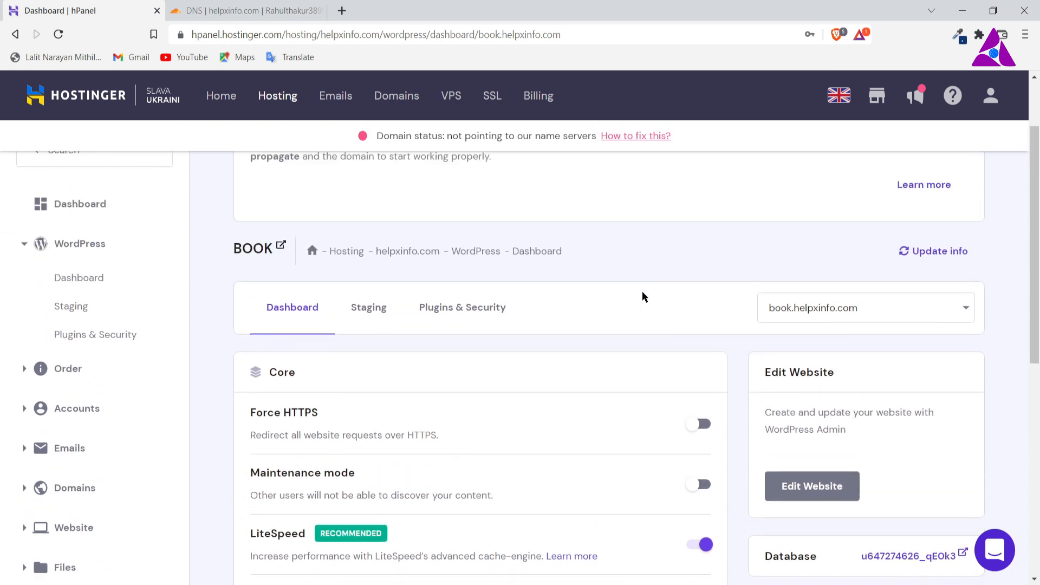
{"action": "scroll", "coordinate": [490, 301], "scroll_direction": "up", "scroll_amount": 1}
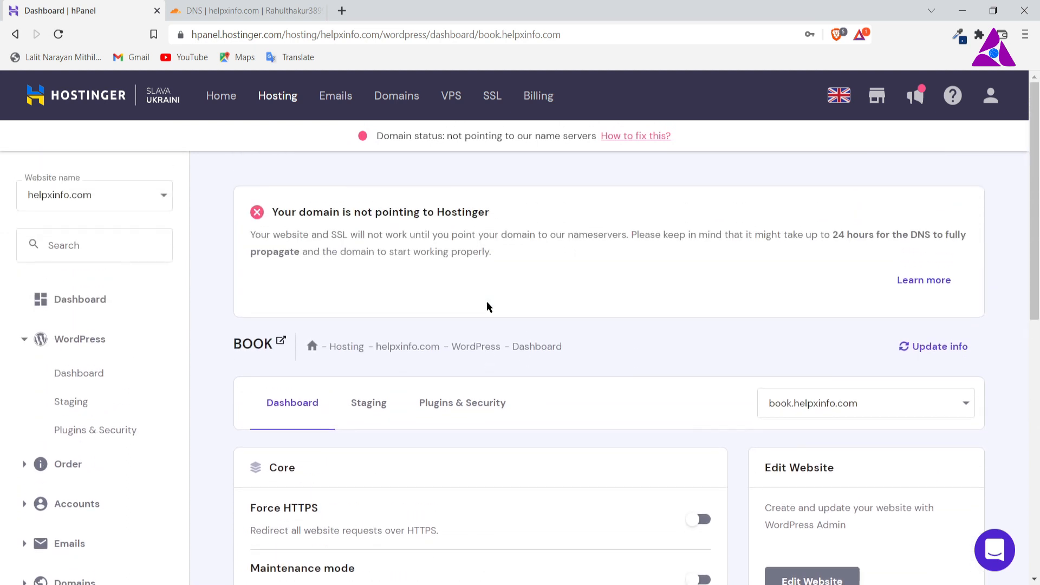
{"action": "scroll", "coordinate": [596, 295], "scroll_direction": "down", "scroll_amount": 1}
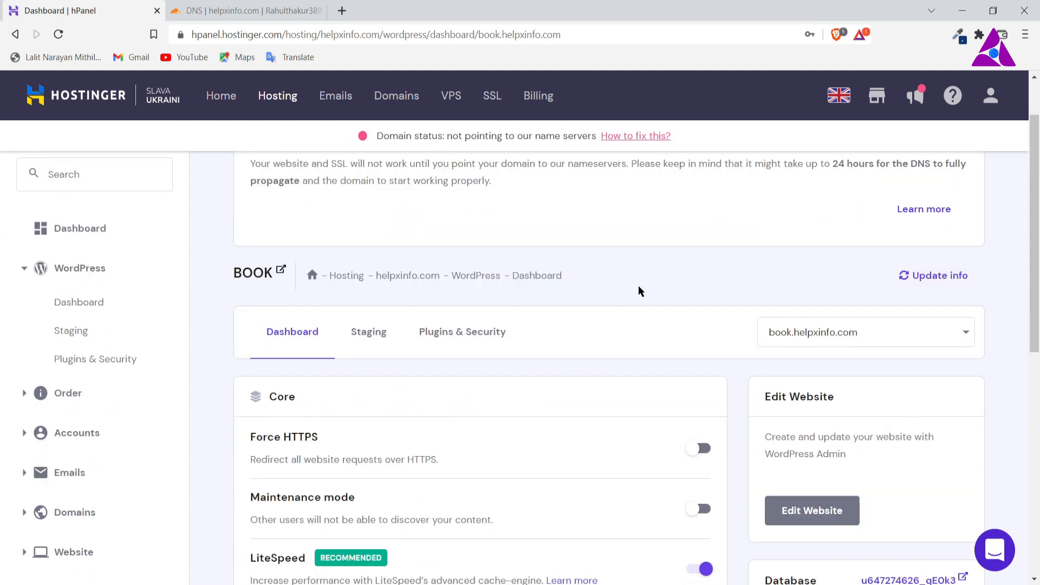
{"action": "scroll", "coordinate": [639, 292], "scroll_direction": "up", "scroll_amount": 1}
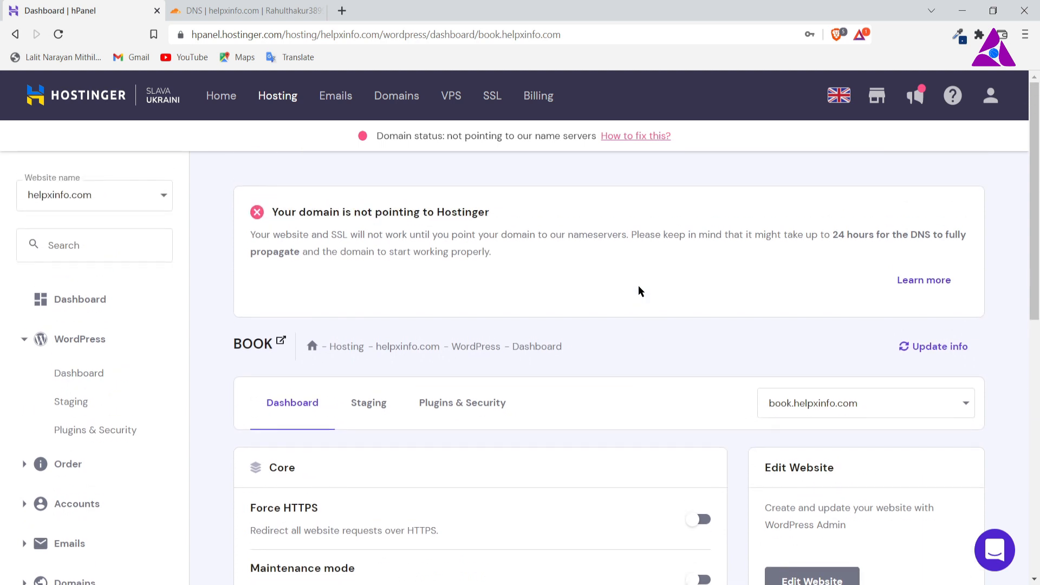
{"action": "scroll", "coordinate": [776, 350], "scroll_direction": "down", "scroll_amount": 2}
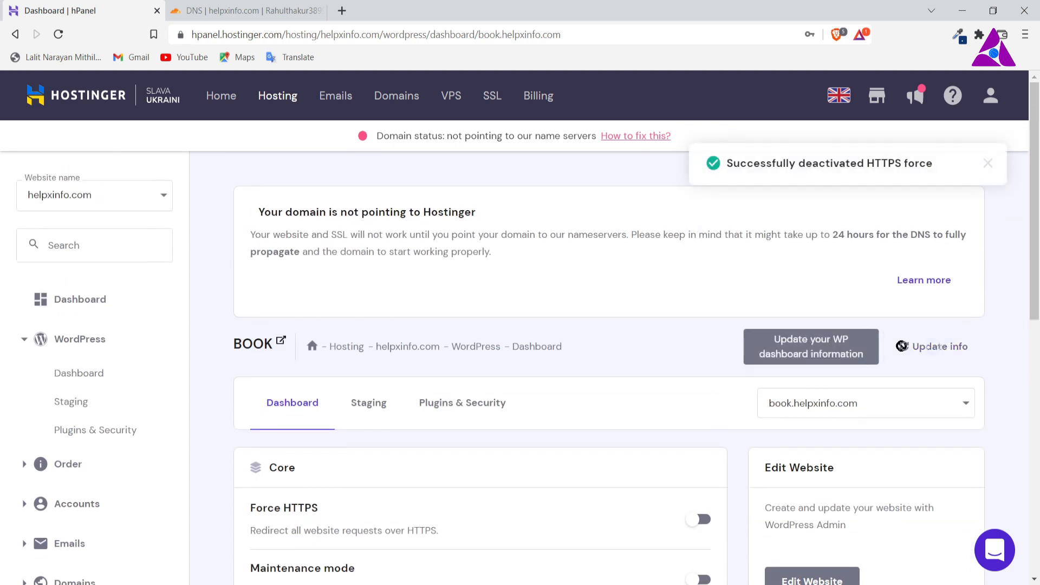
{"action": "left_click", "coordinate": [932, 346]}
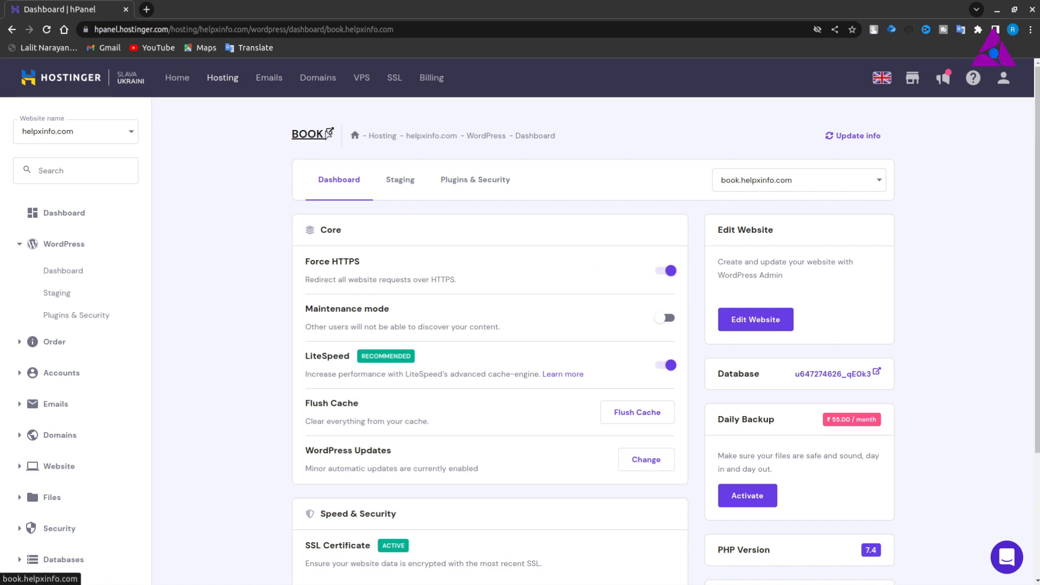
Step: View the live book.helpxinfo.com site, return to the Hostinger dashboard, and open its WordPress admin for editing
{"action": "left_click", "coordinate": [325, 135]}
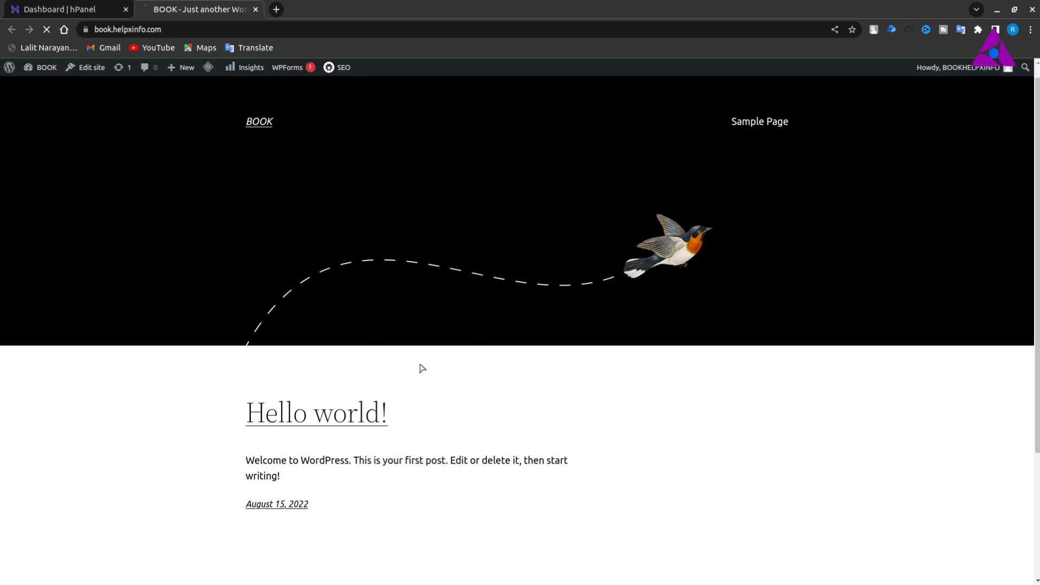
{"action": "scroll", "coordinate": [422, 368], "scroll_direction": "down", "scroll_amount": 3}
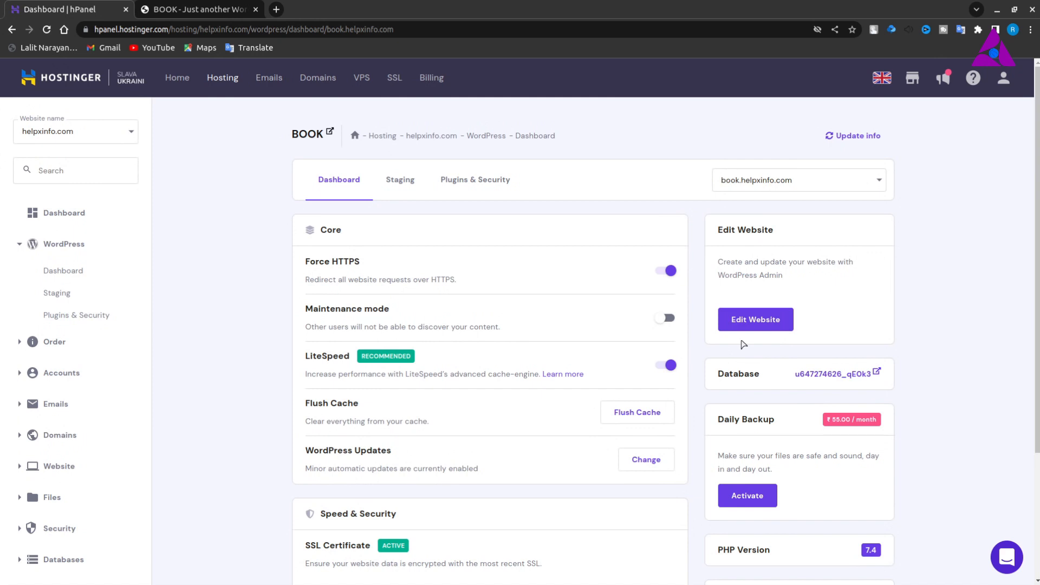
{"action": "left_click", "coordinate": [751, 323]}
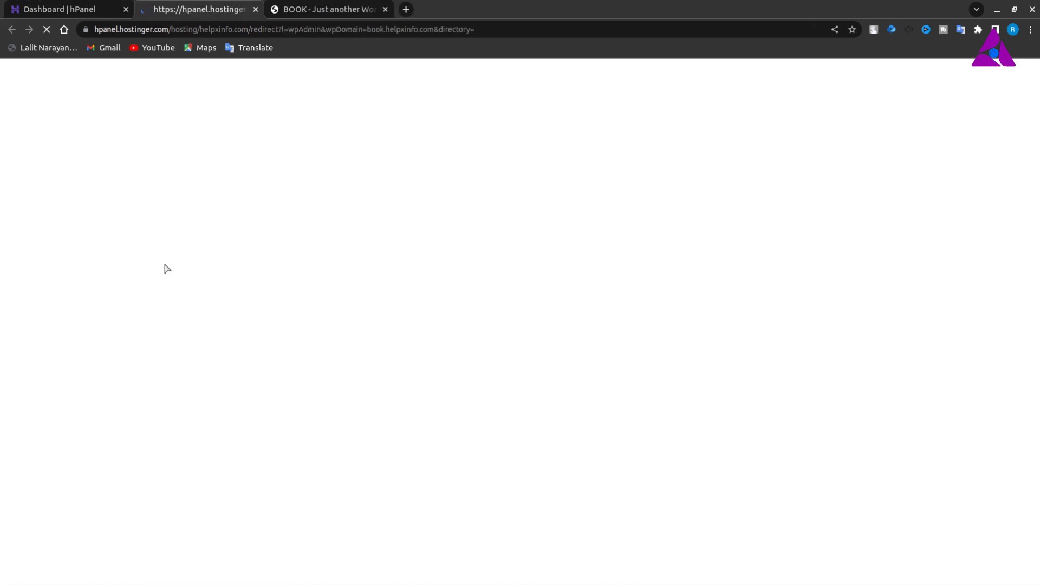